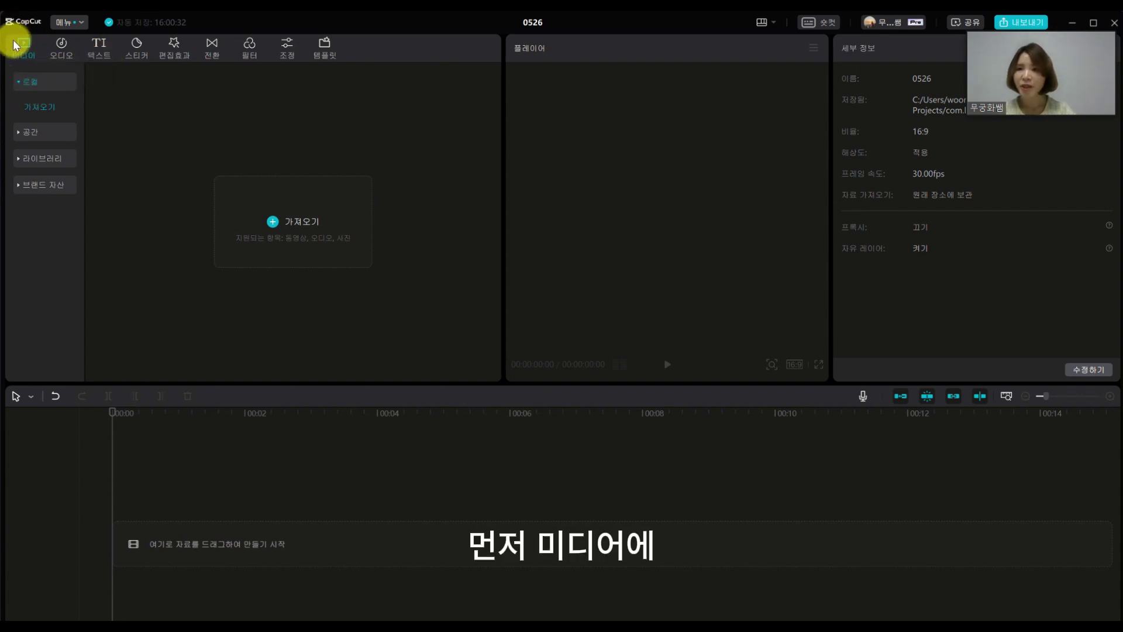
Search the stock media library for 흰색 and look through the results for a white background video.
click(33, 159)
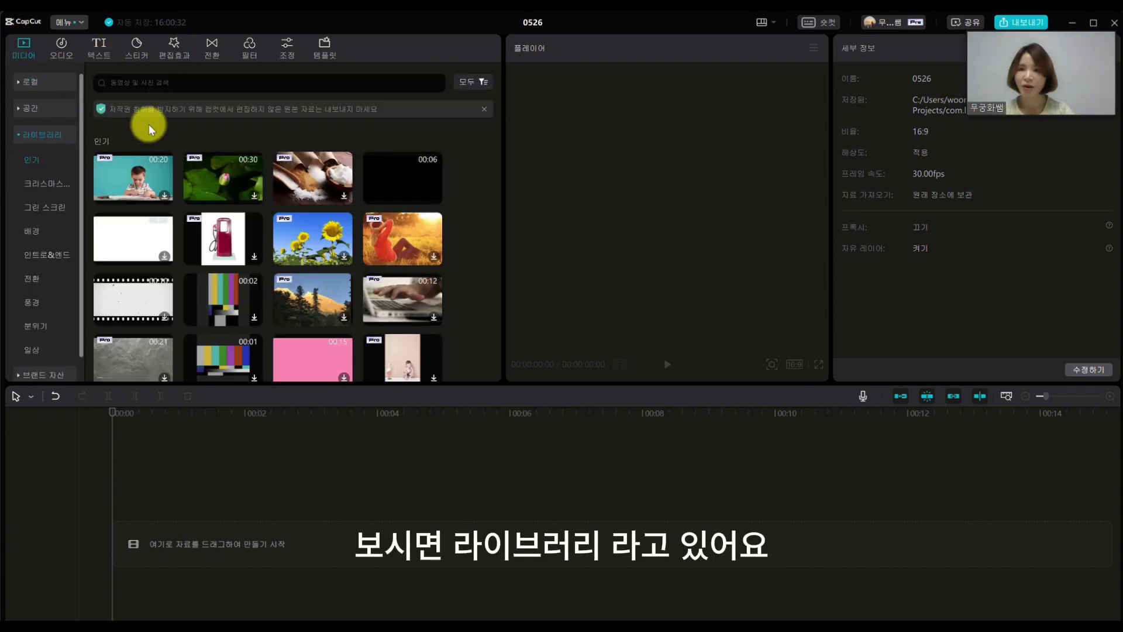
click(137, 90)
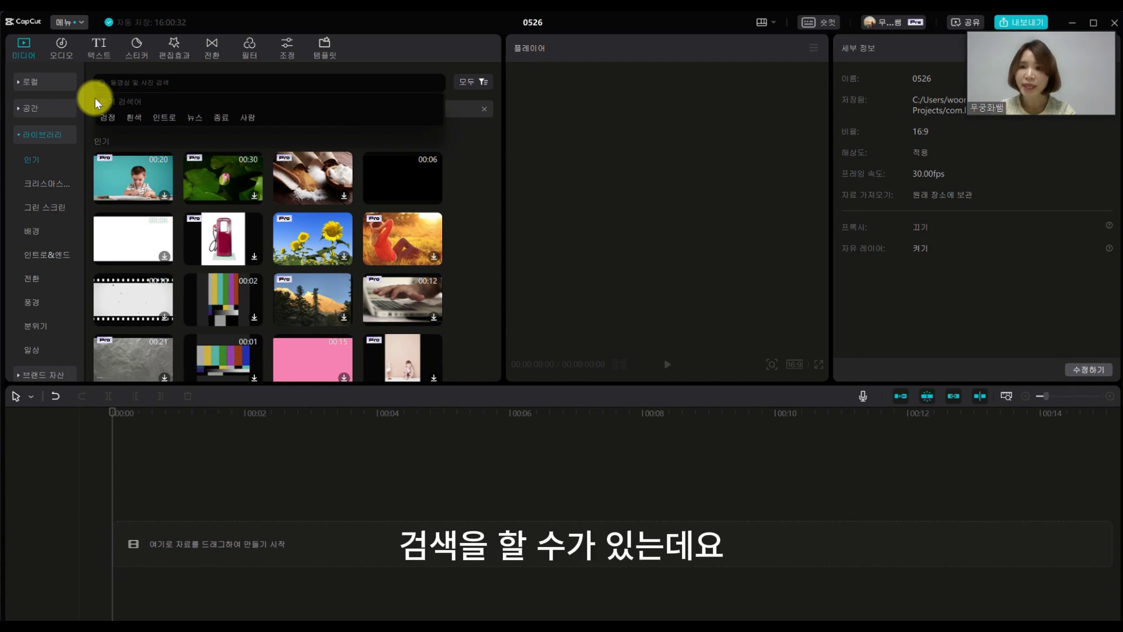
text(ㅎ흰색)
key(Return)
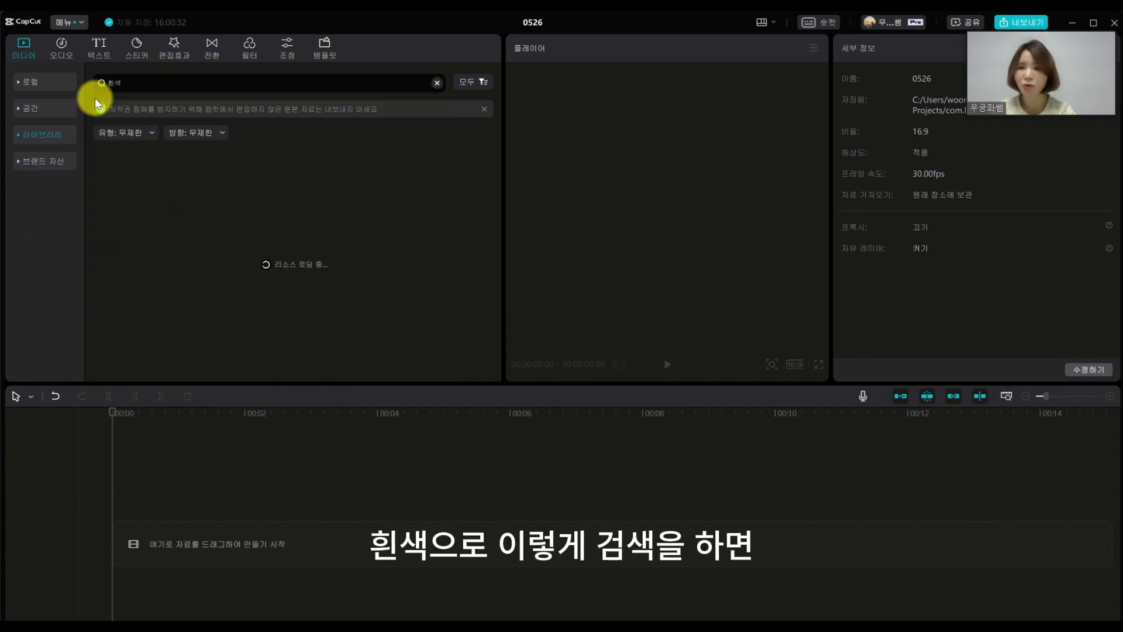
scroll(246, 267, down, 1)
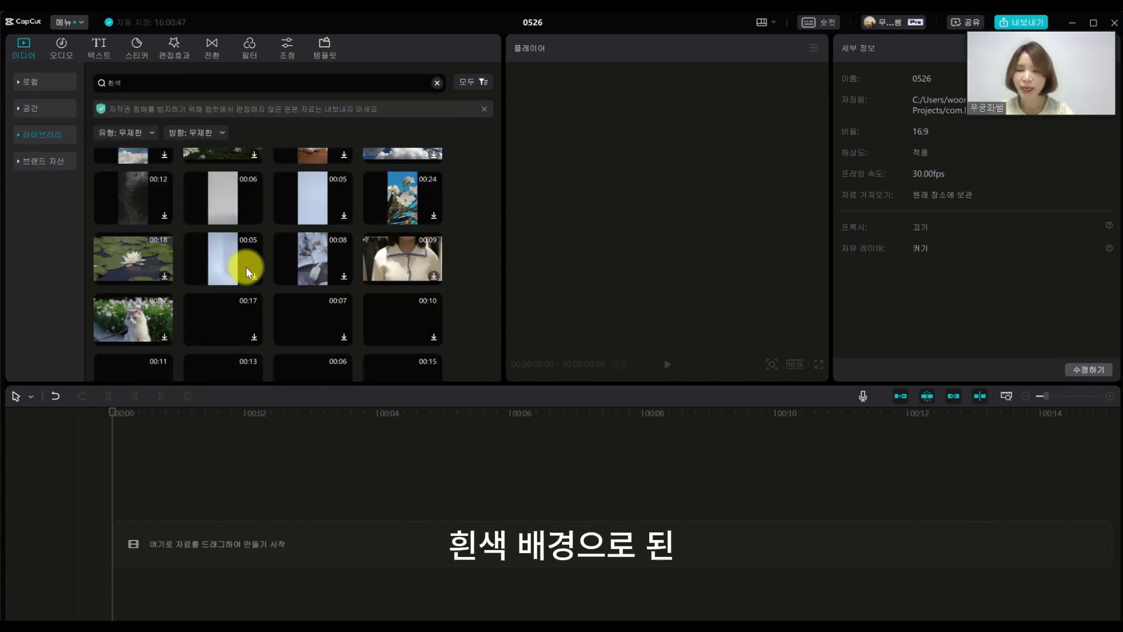
scroll(366, 322, down, 5)
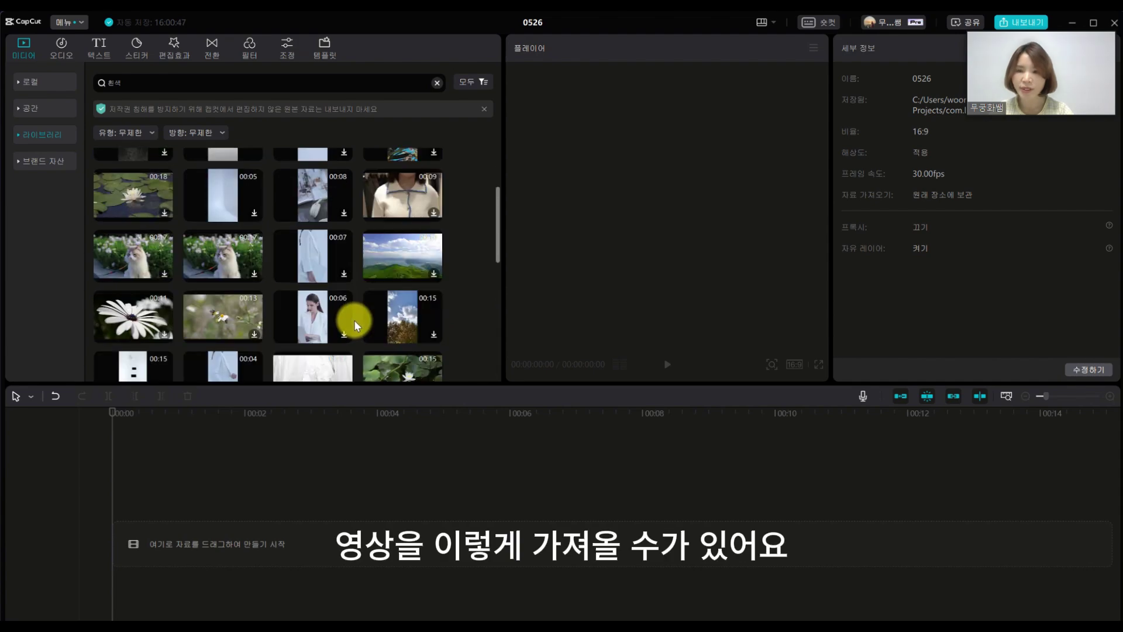
scroll(354, 322, down, 3)
scroll(352, 321, up, 3)
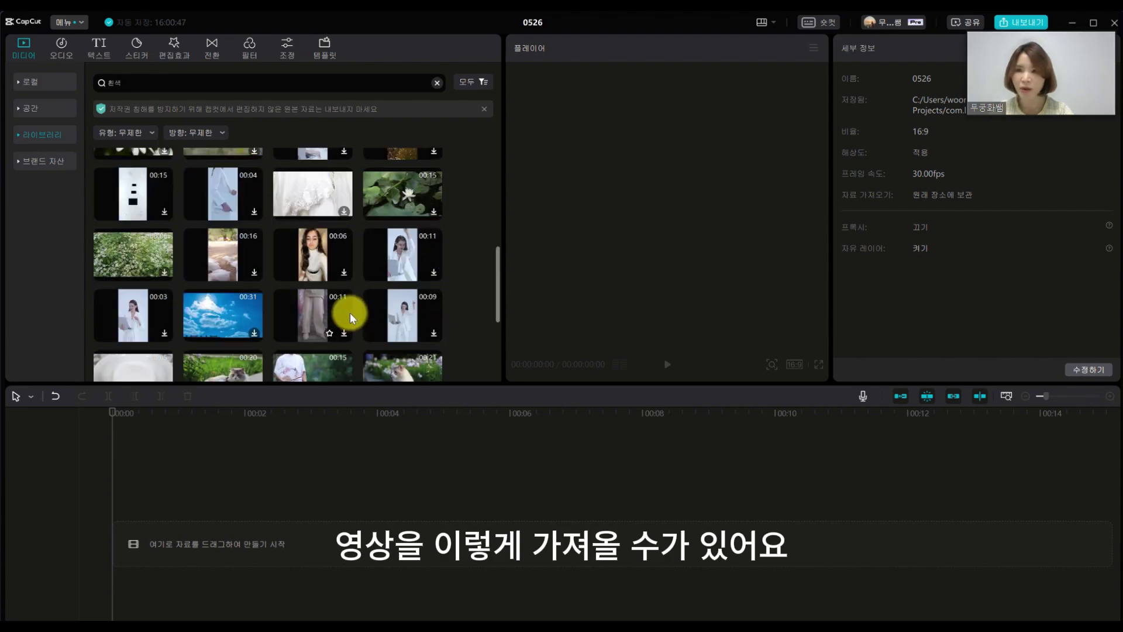
scroll(350, 312, up, 10)
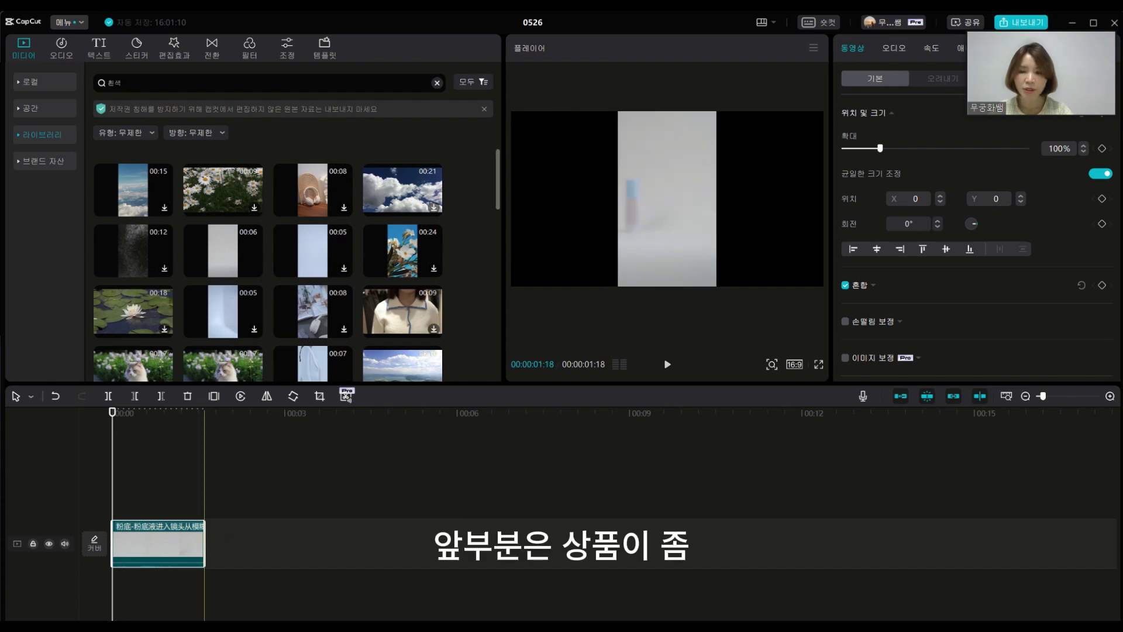
Trim the white background clip to 25 frames and enlarge it to 327% to fill the frame.
drag(203, 553, 159, 555)
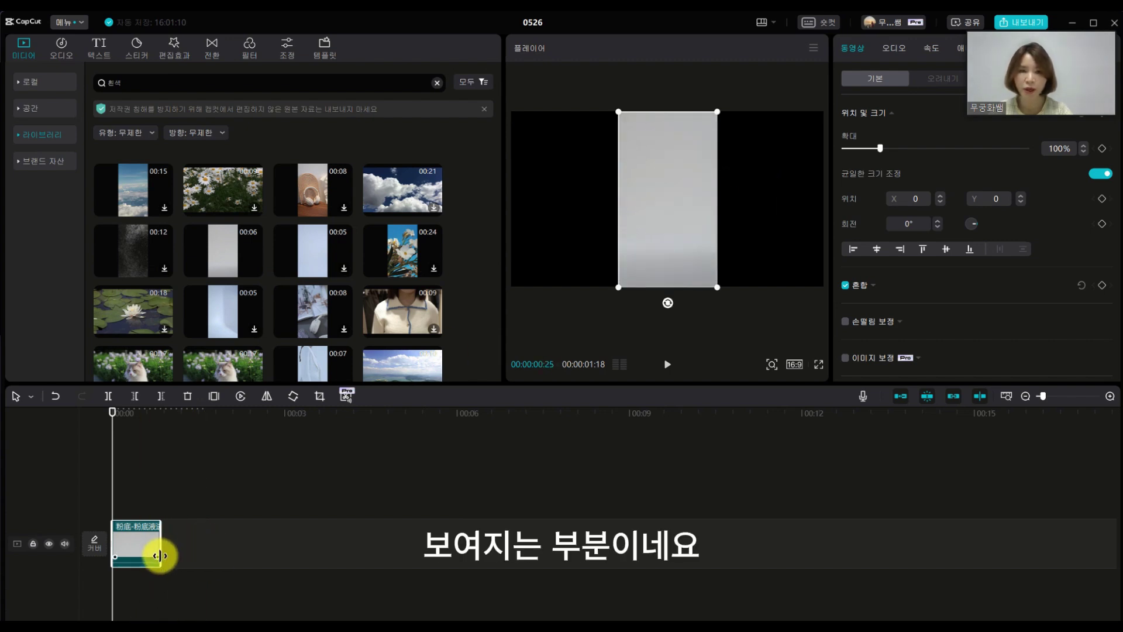
drag(112, 409, 119, 434)
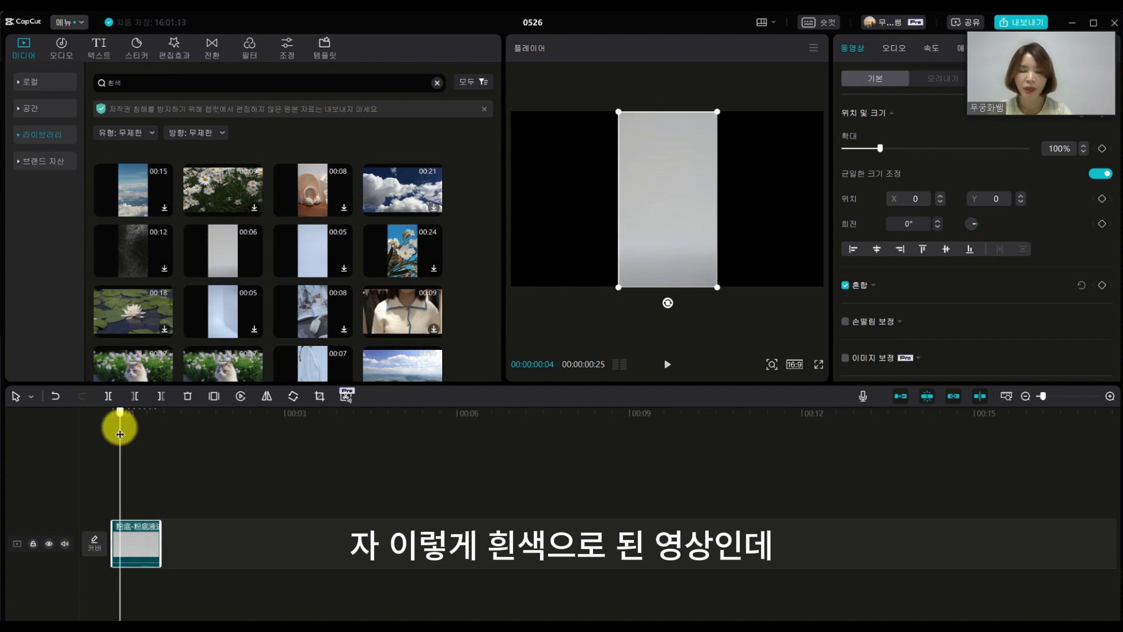
drag(618, 112, 18, 117)
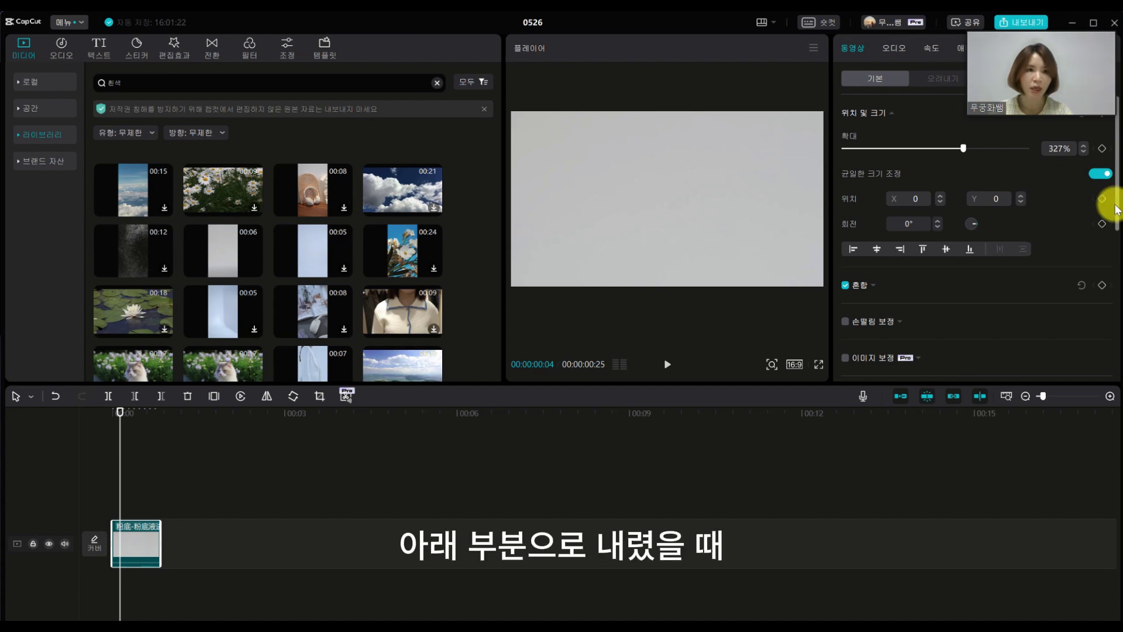
Set the white clip's canvas background to a solid colour, trying the salmon and light red swatches.
drag(1117, 211, 1119, 165)
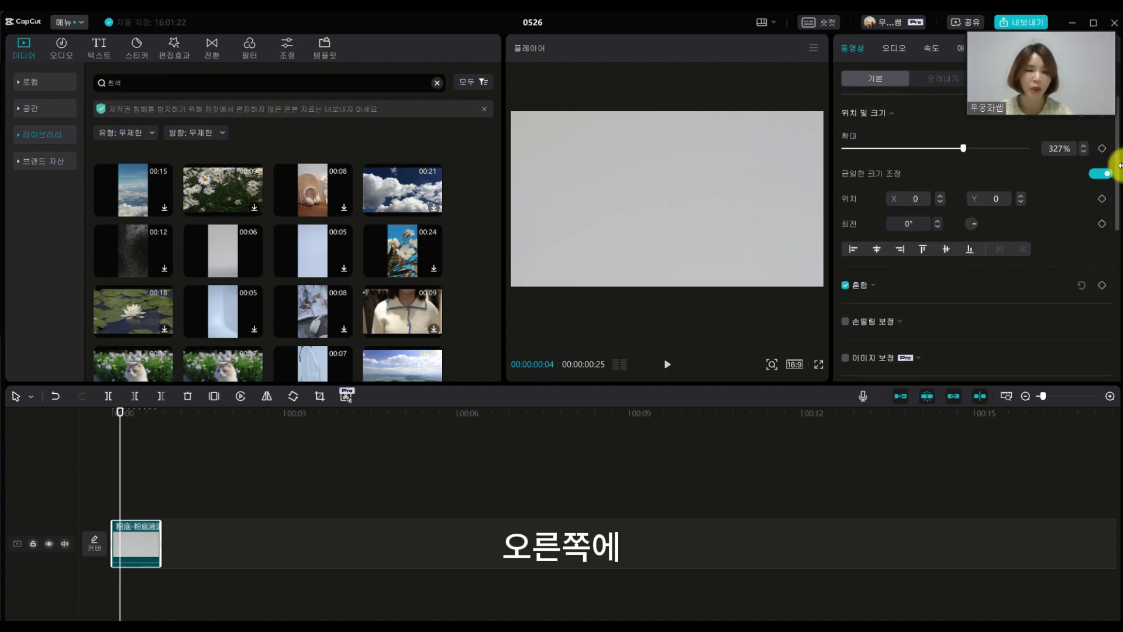
drag(1105, 215, 1111, 363)
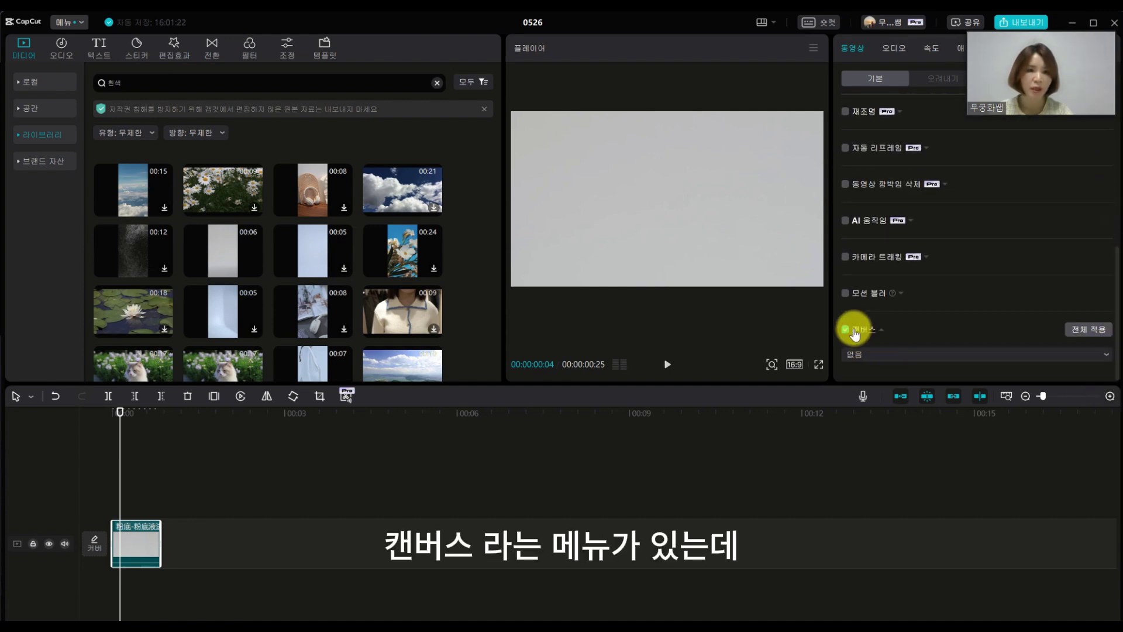
click(868, 357)
click(878, 422)
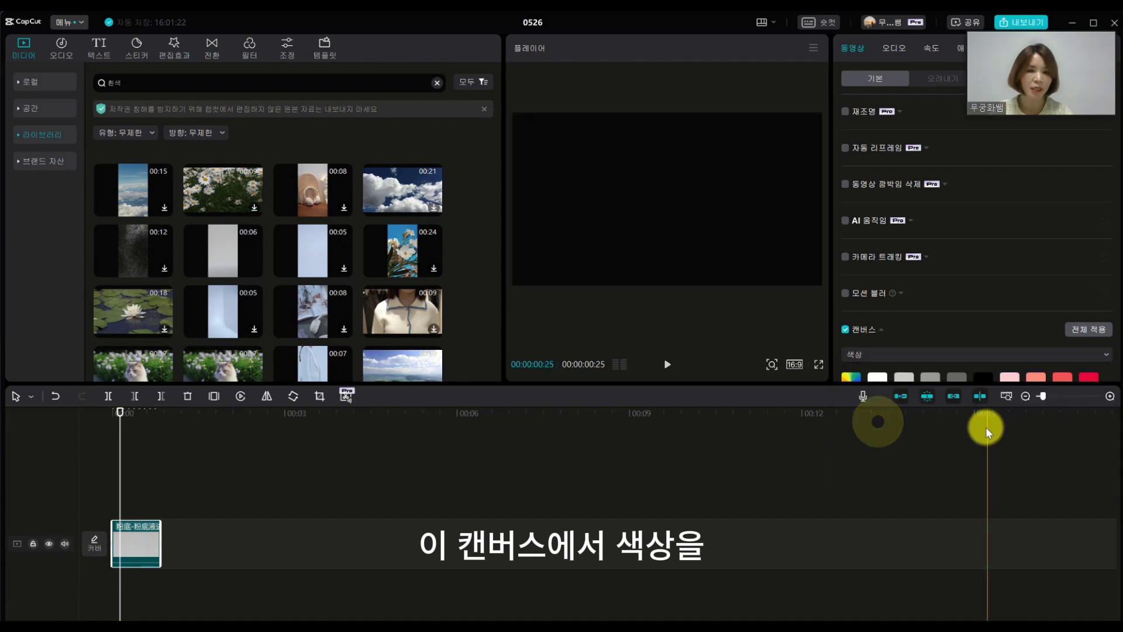
click(1036, 378)
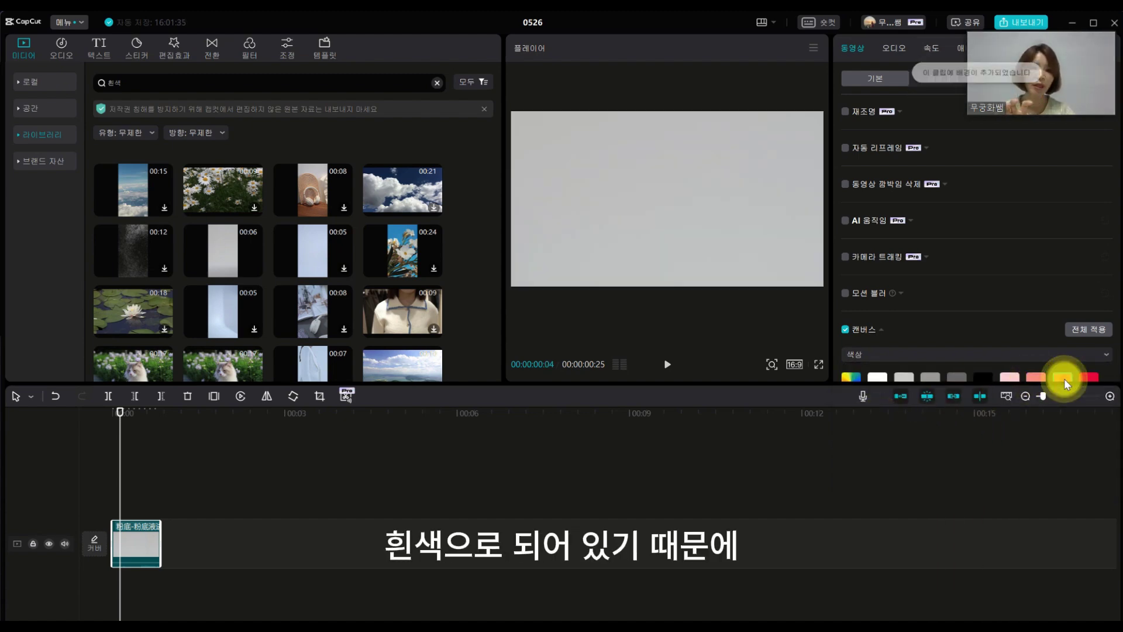
click(1064, 379)
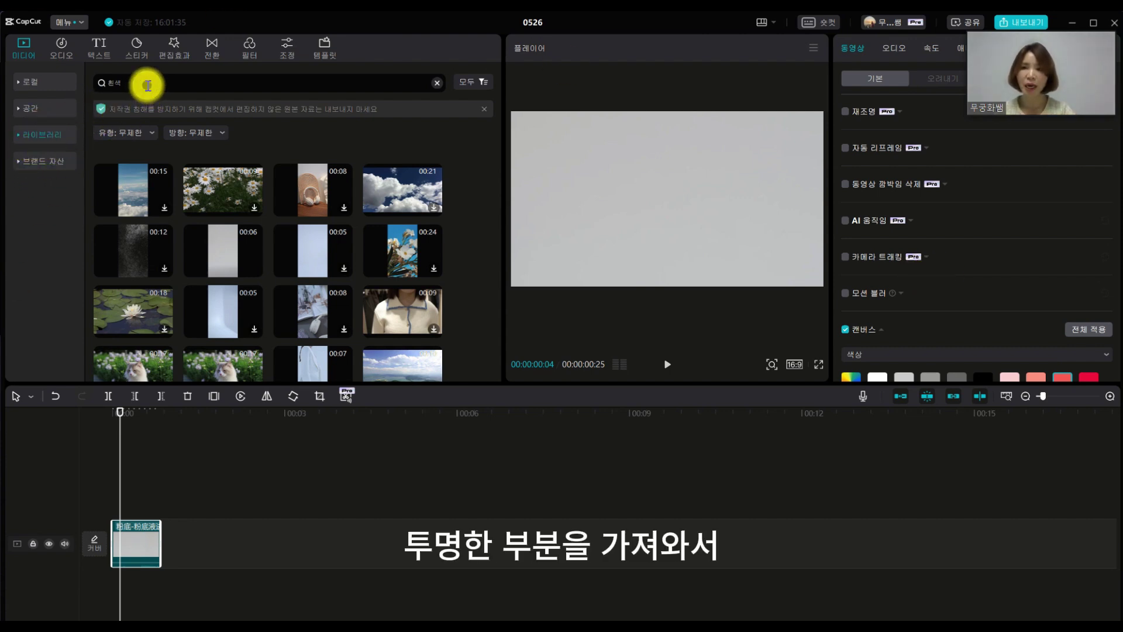
Search the library for 투명 and replace the white clip in the timeline with the transparent checkerboard image.
click(136, 82)
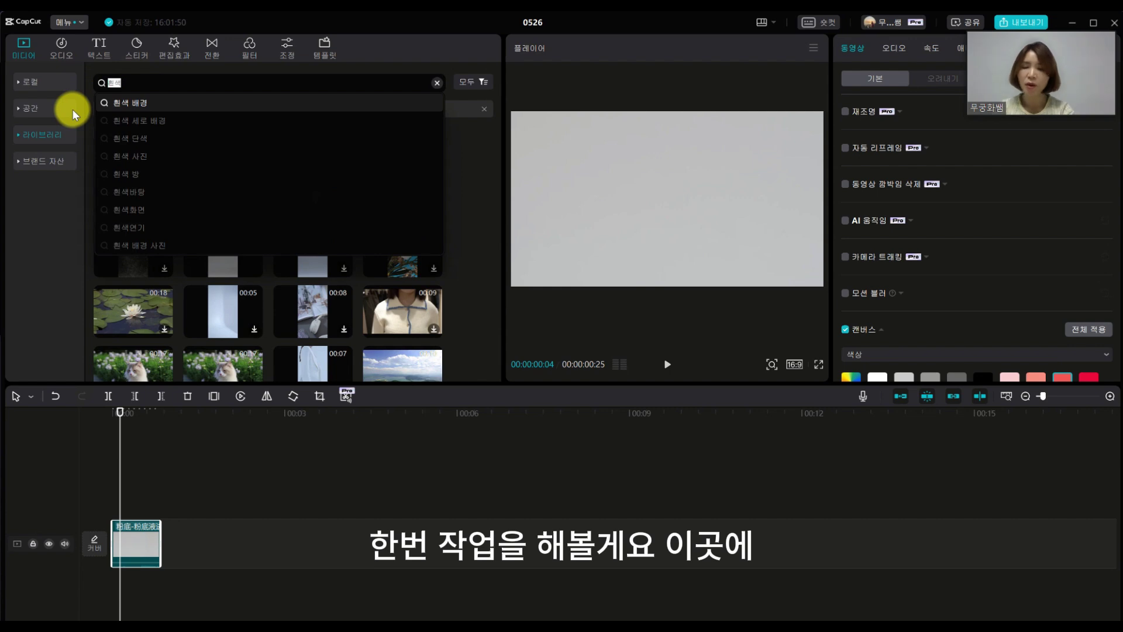
text(투명)
key(Return)
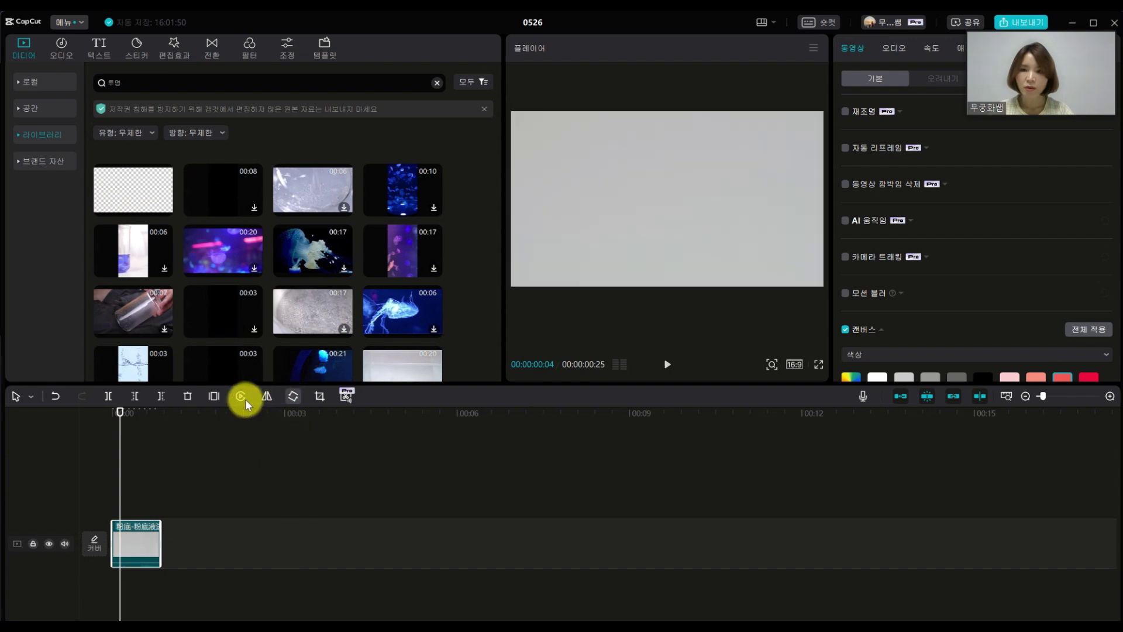
click(188, 396)
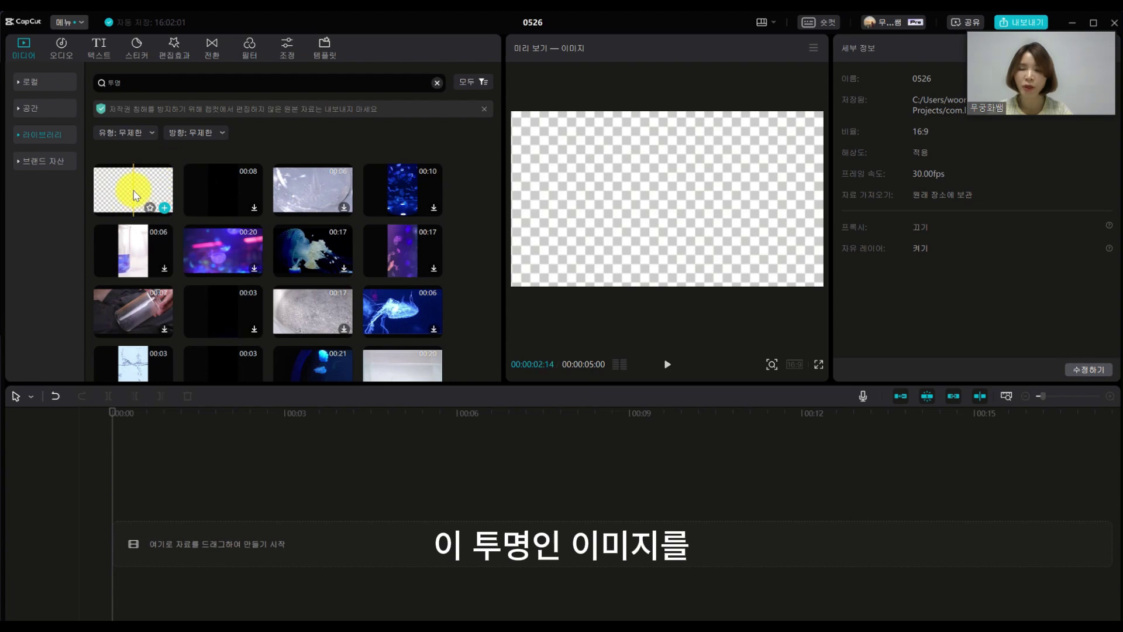
click(164, 207)
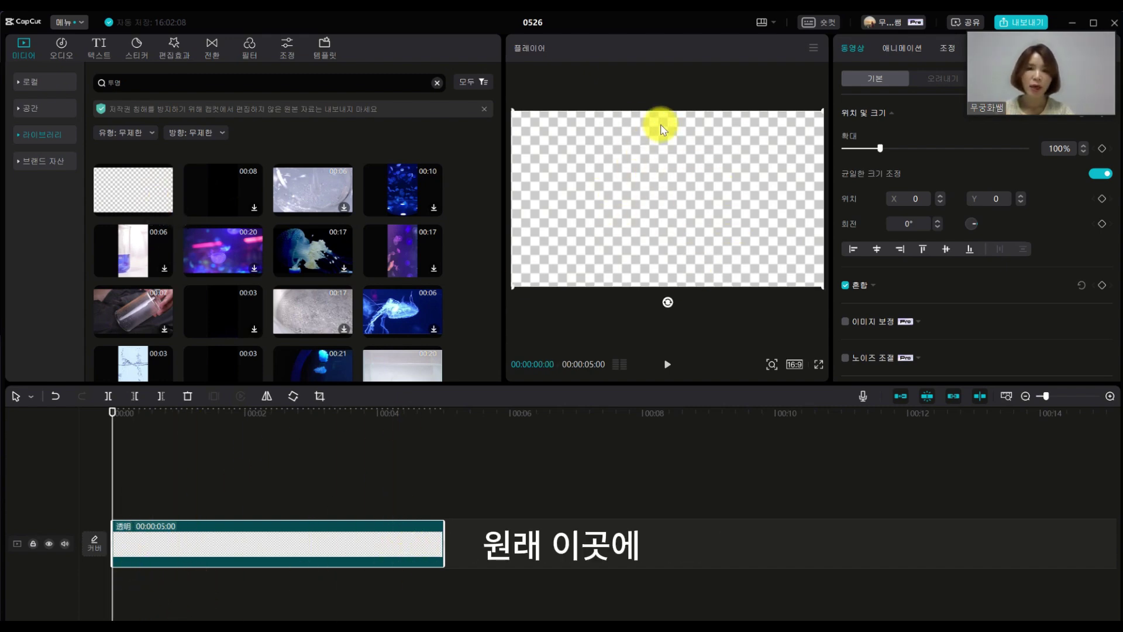
Set the transparent image's canvas background to a solid salmon colour.
scroll(1103, 222, down, 3)
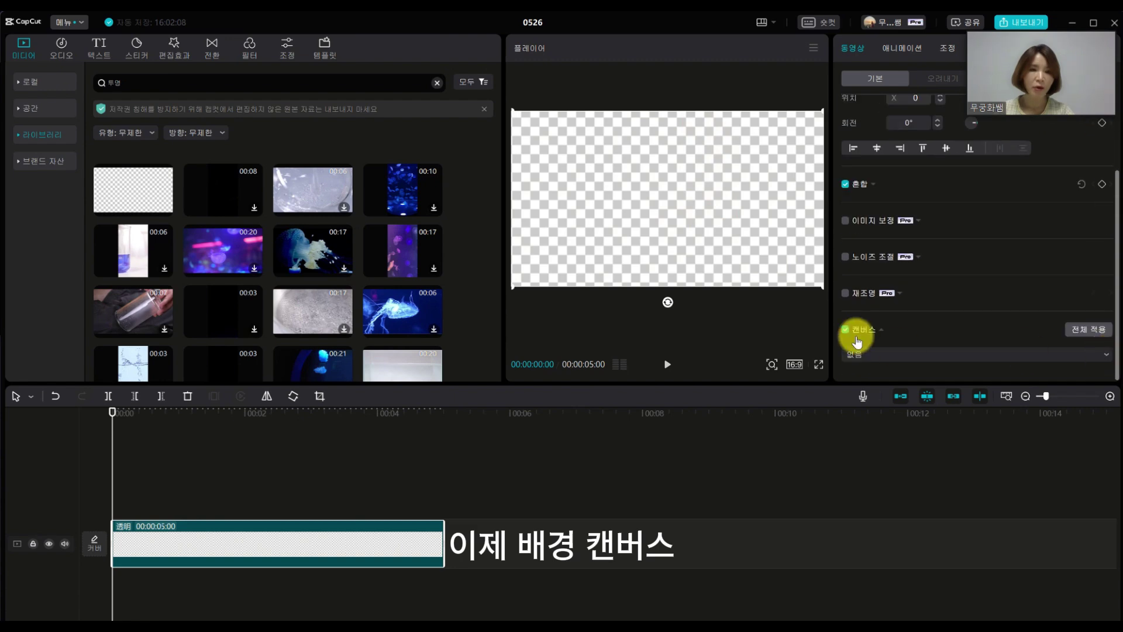
click(871, 357)
click(872, 420)
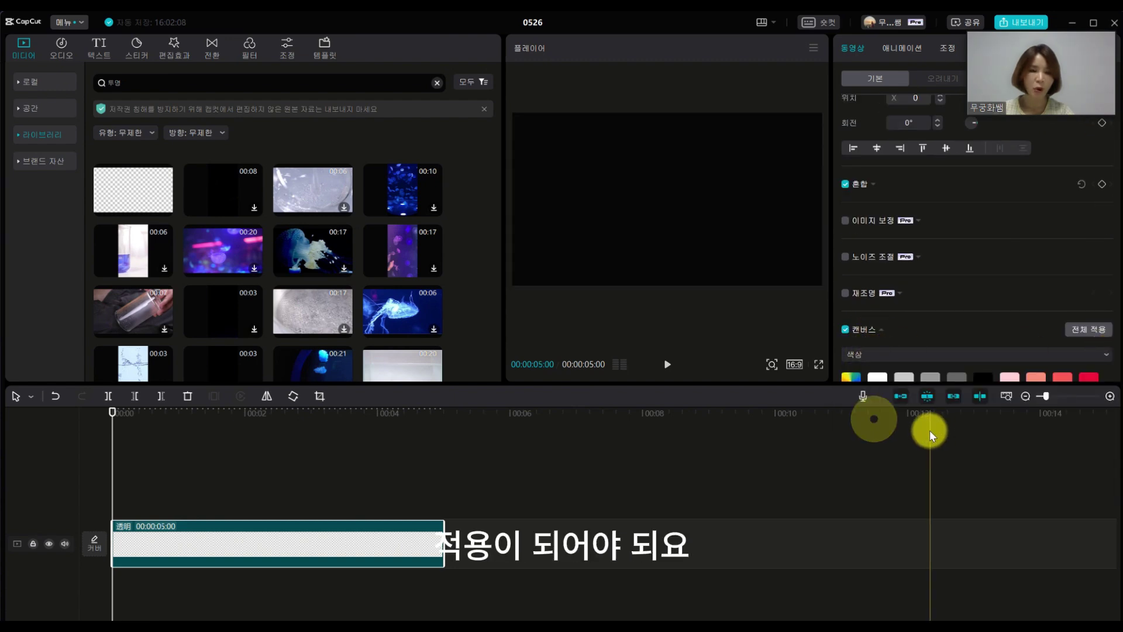
click(959, 378)
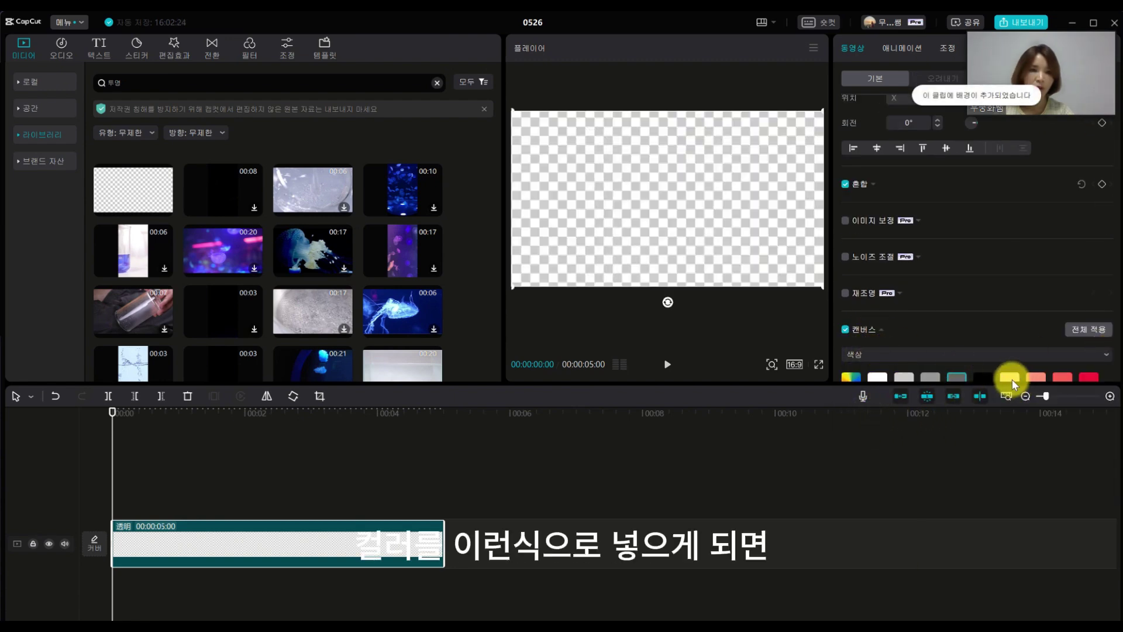
click(1034, 377)
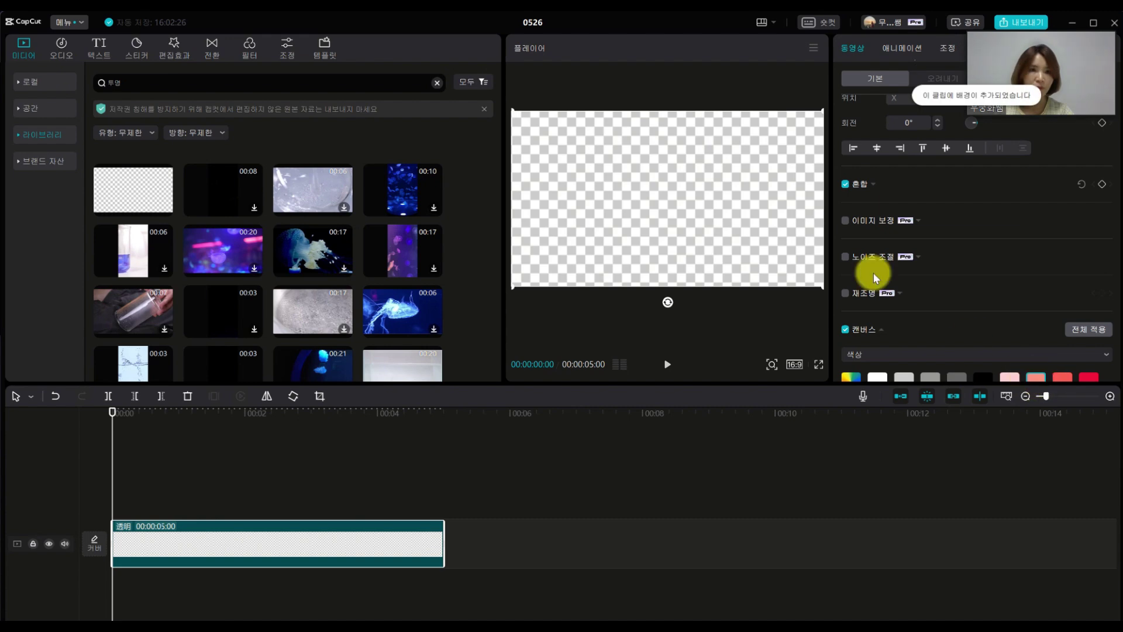
Check the transparent image in the full-screen preview and return to the editor.
mouse_move(654, 171)
mouse_down()
mouse_move(649, 331)
mouse_move(660, 172)
mouse_move(652, 285)
mouse_move(663, 243)
mouse_move(642, 158)
mouse_move(637, 200)
mouse_move(651, 184)
mouse_move(644, 151)
mouse_move(651, 175)
mouse_up()
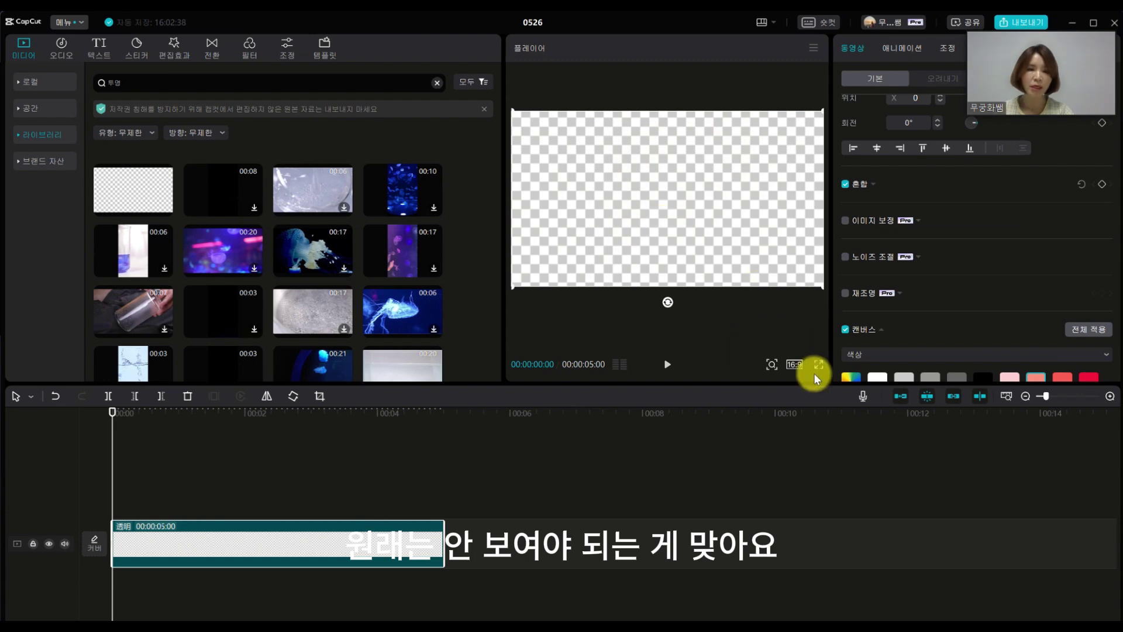
click(818, 365)
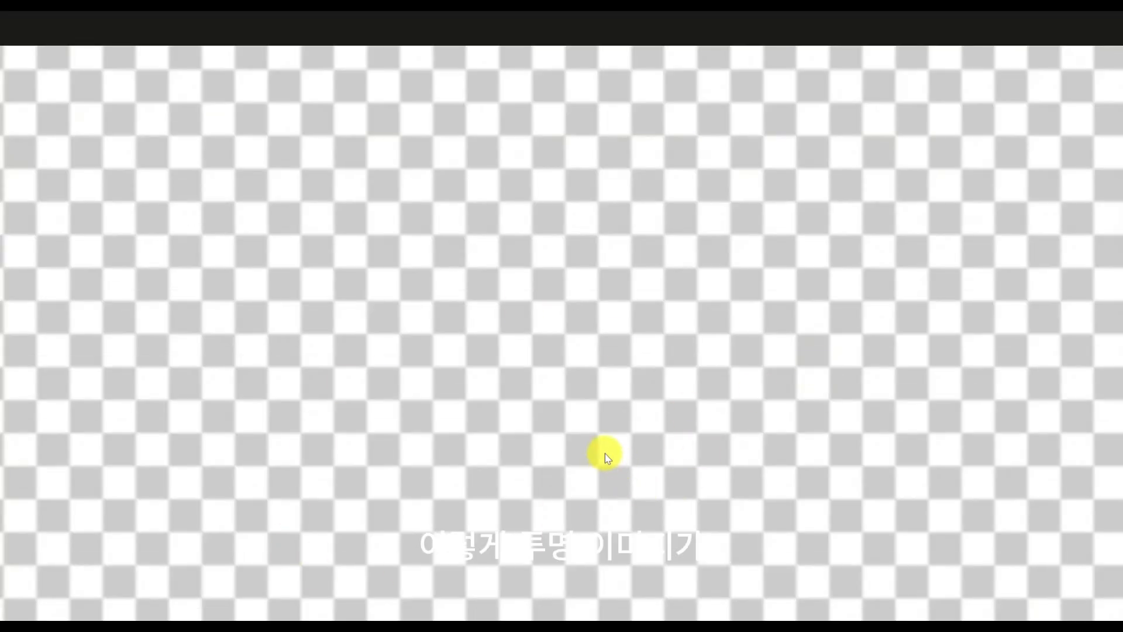
key(Escape)
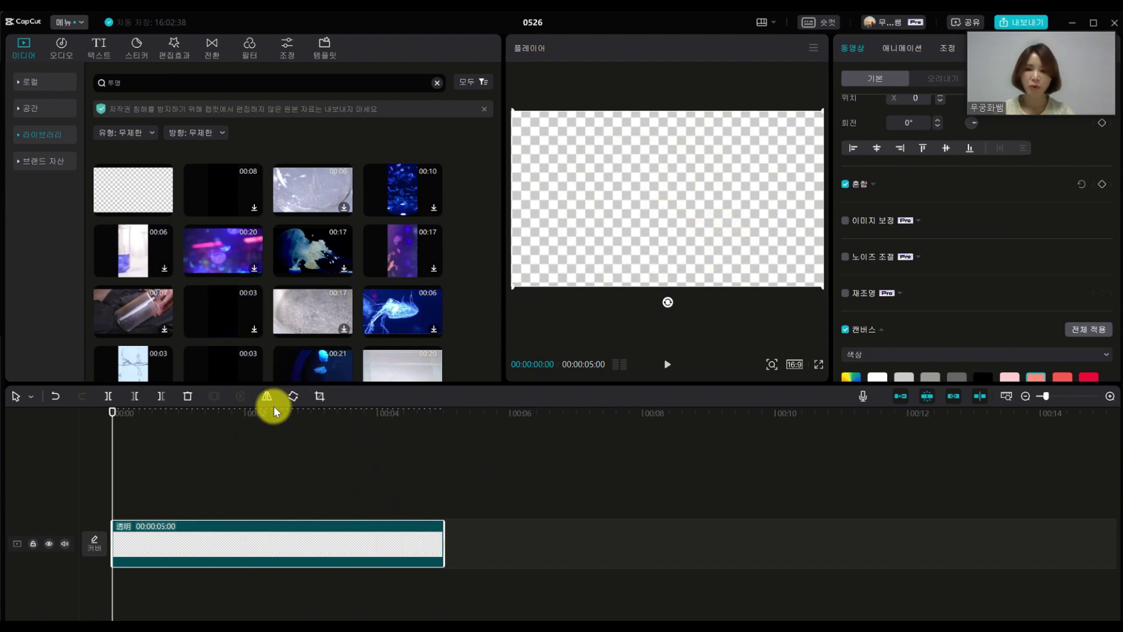
Try deleting the transparent image from the timeline, and undo the deletion.
click(186, 397)
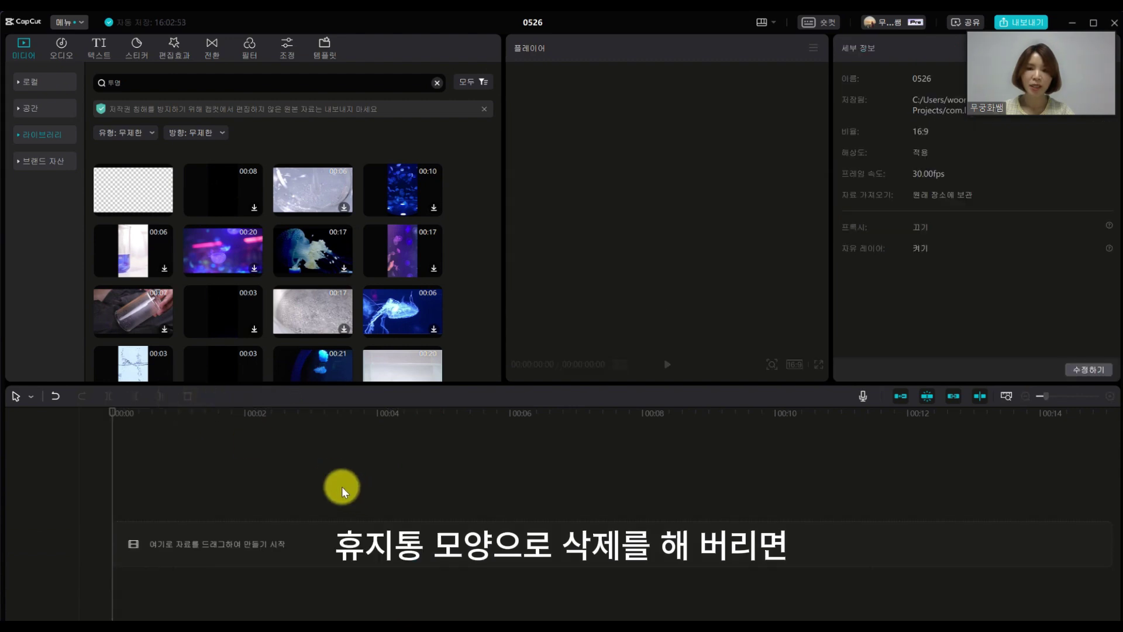
click(56, 396)
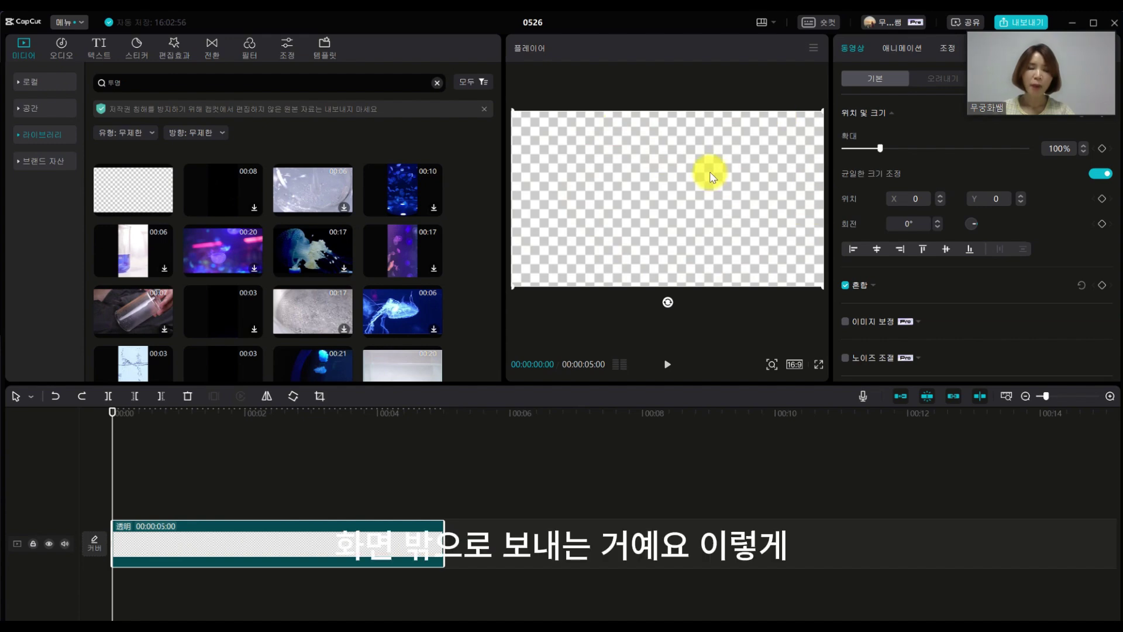
Move the transparent image completely out of the frame, to about X 2162, Y -2408.
drag(709, 170, 885, 369)
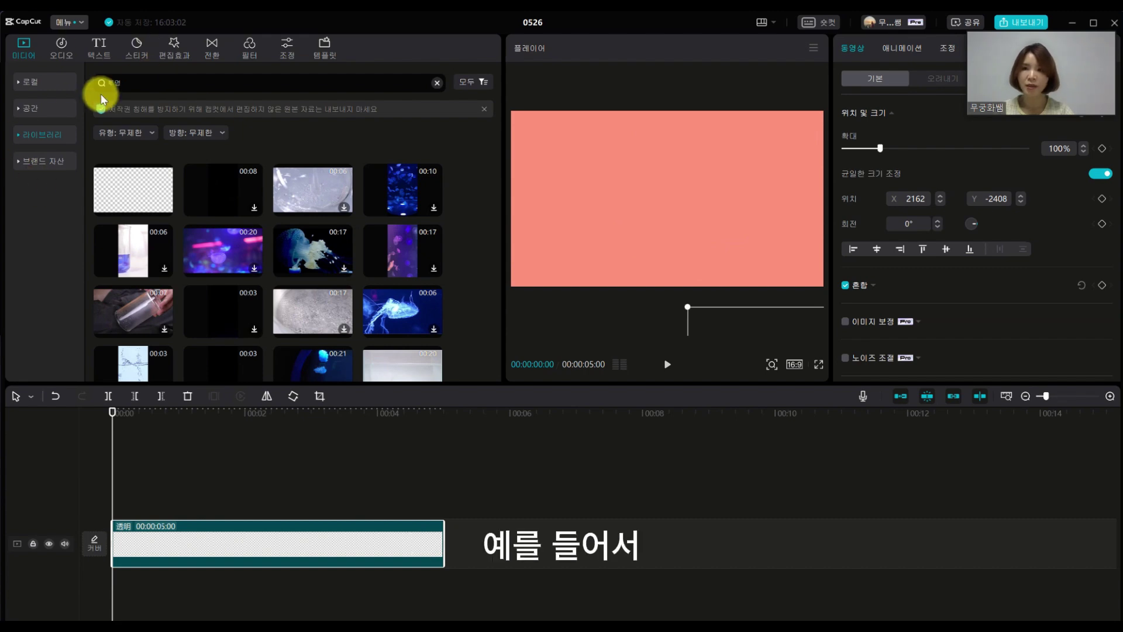
Add a basic text clip to the timeline and change its wording to "오늘이 가장 젊은날입니다".
click(97, 46)
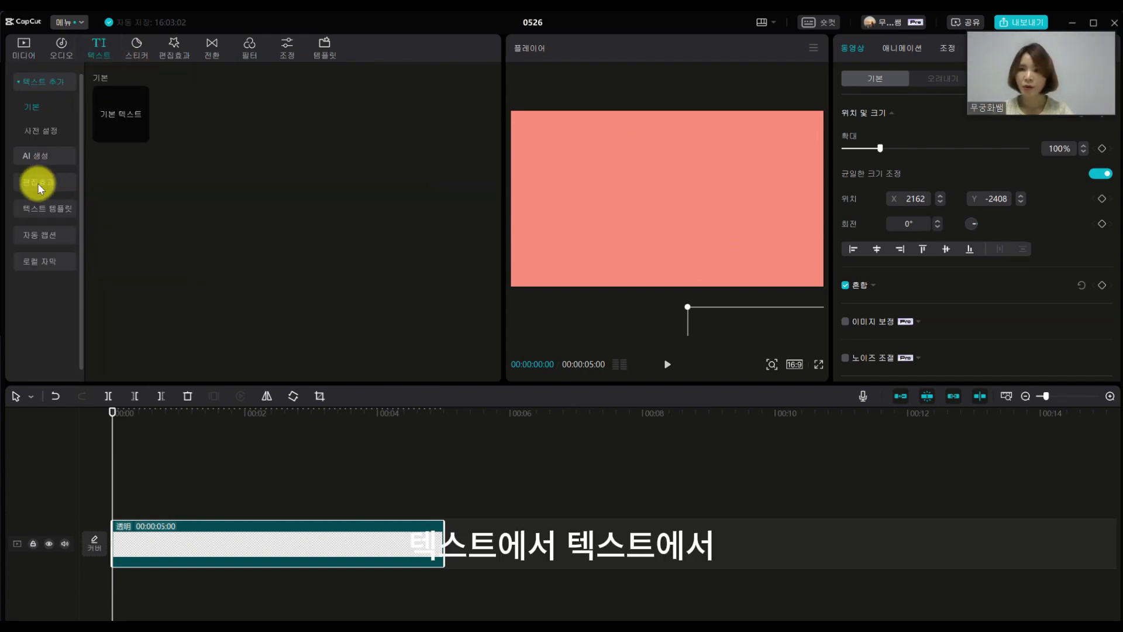
click(140, 128)
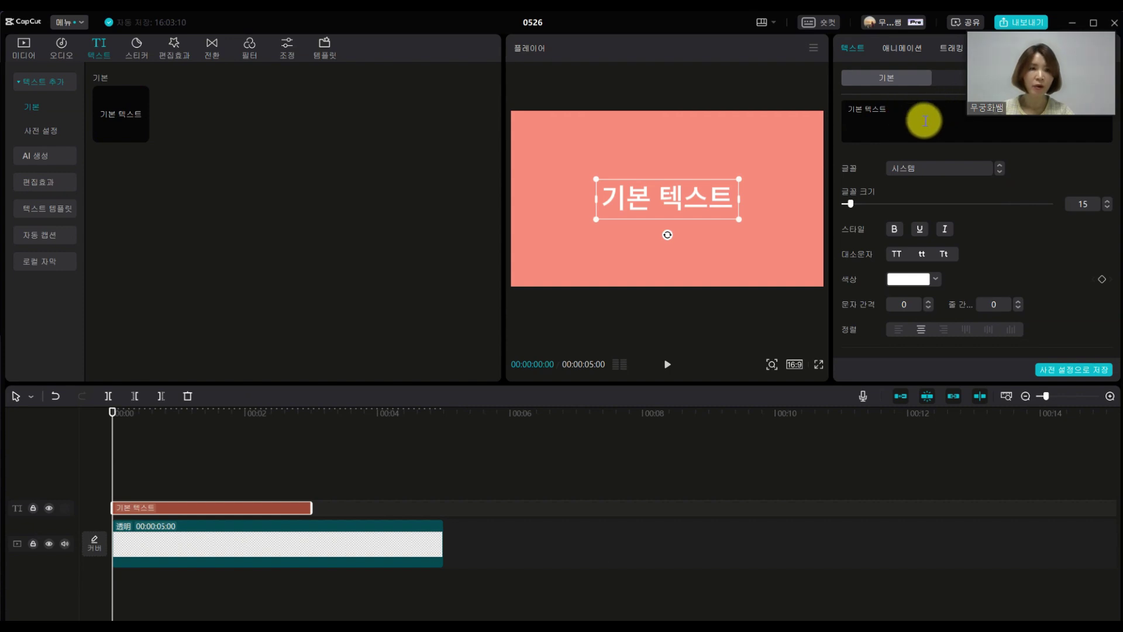
drag(927, 112, 836, 111)
text(오늘이 가장)
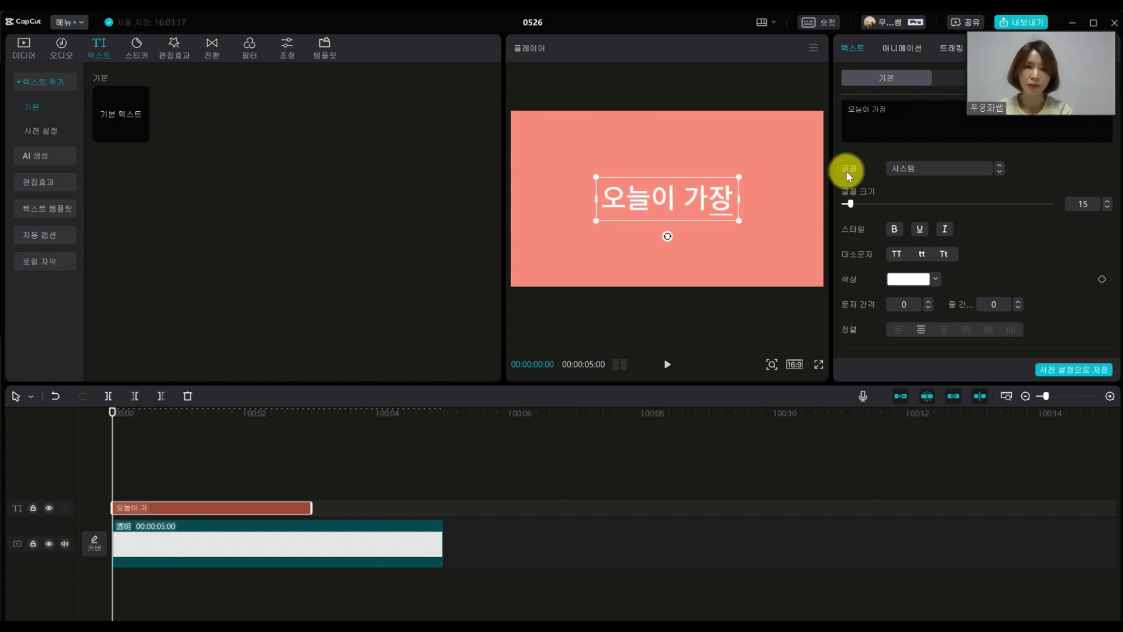
text( 젊은나ㄹ입니다)
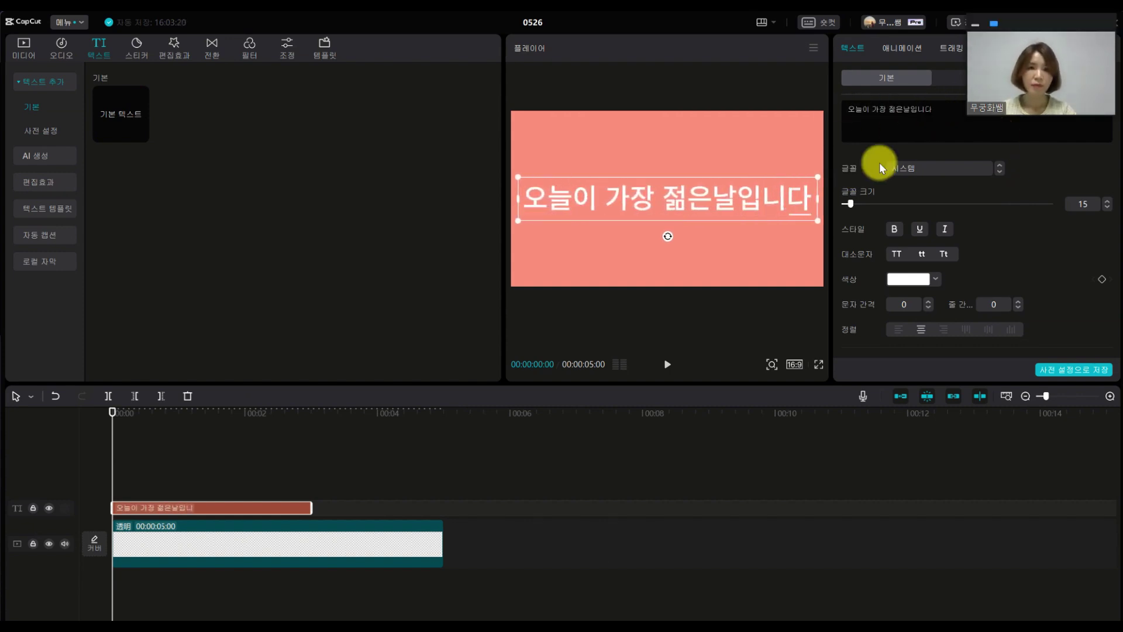
Set the text's font to 아네모네 and enlarge the text so it spans nearly the full width of the frame.
click(924, 172)
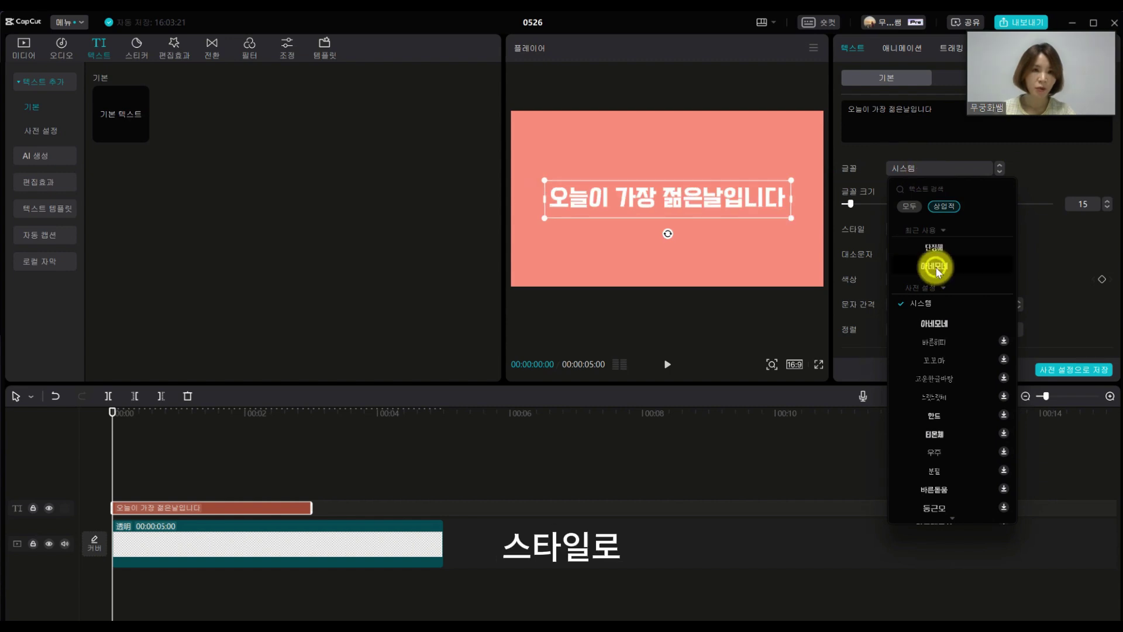
click(932, 261)
click(918, 167)
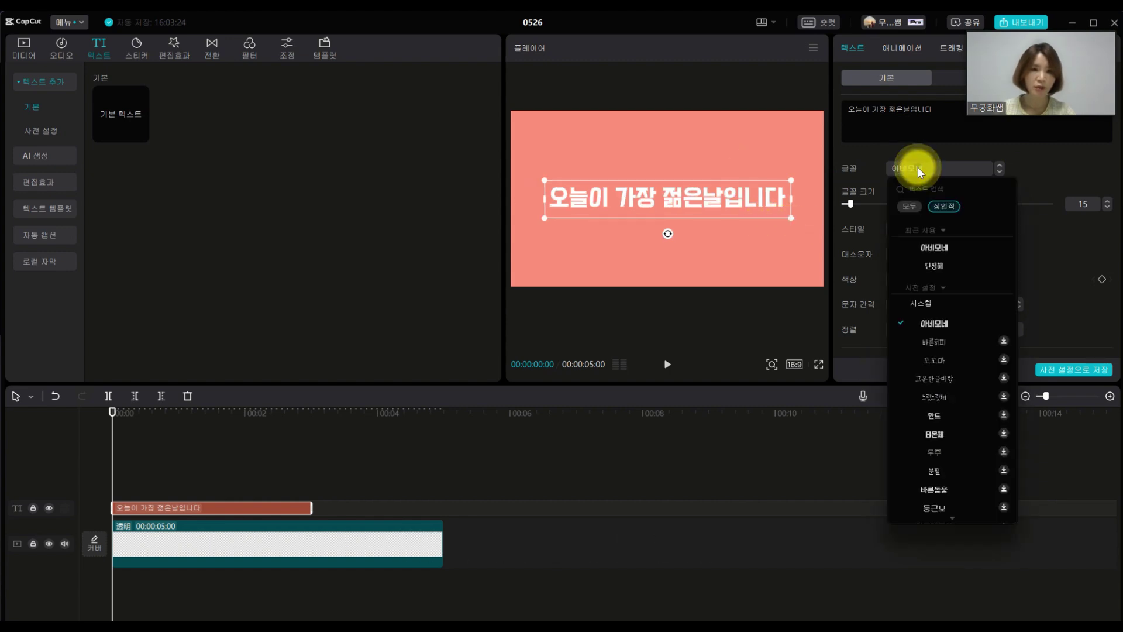
click(918, 167)
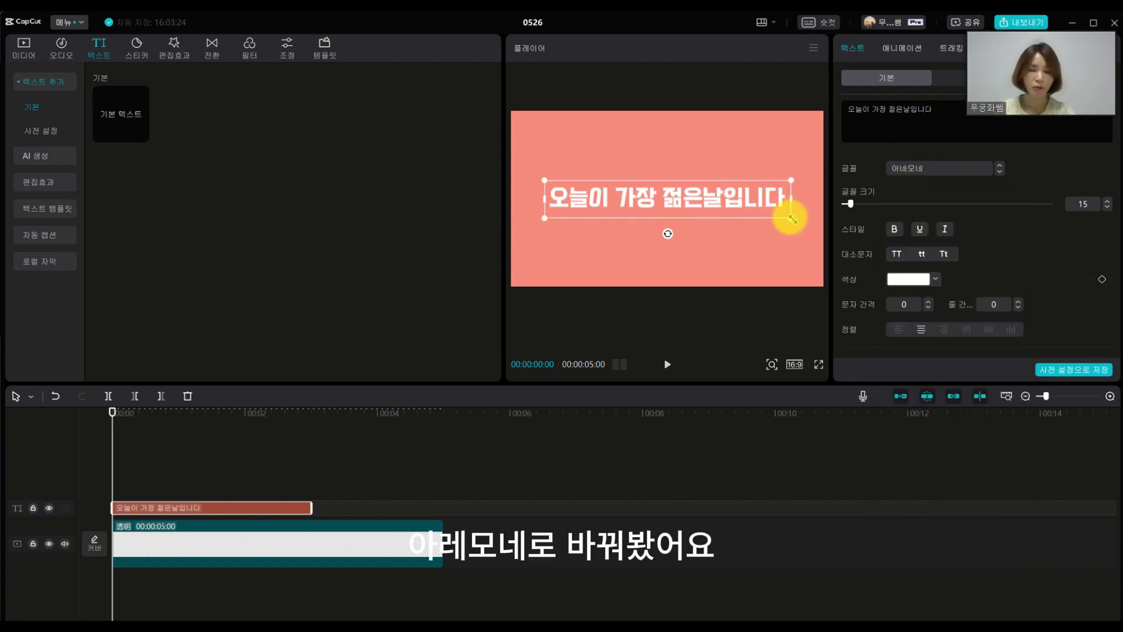
drag(792, 218, 805, 263)
drag(722, 205, 720, 214)
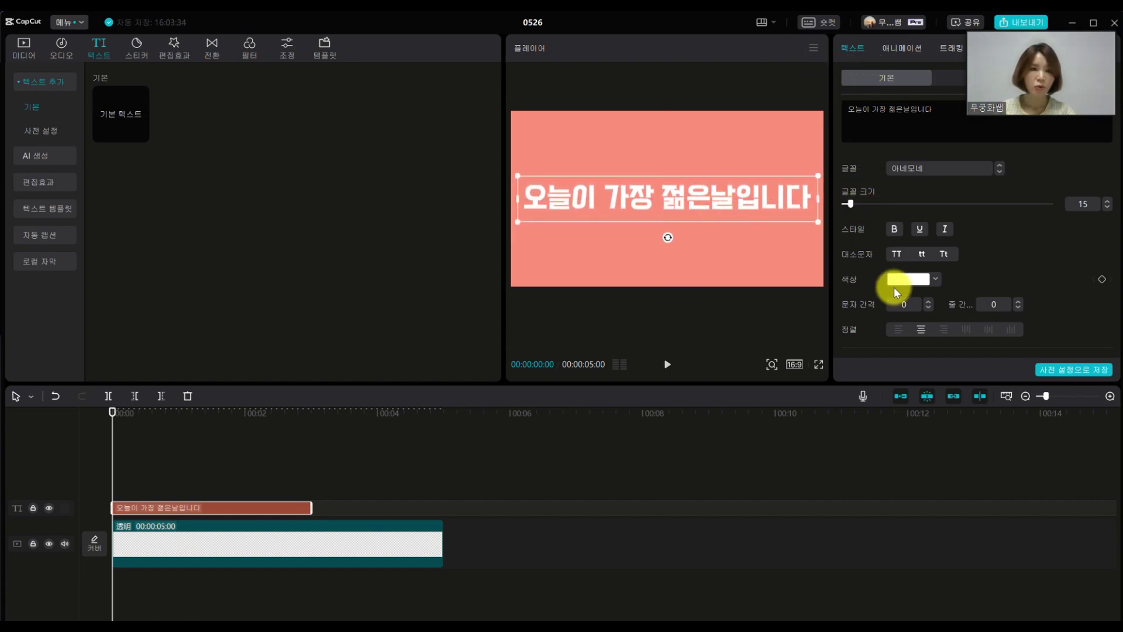
Apply the 타자기 iv entrance animation to the text clip and play the timeline to preview it.
click(906, 51)
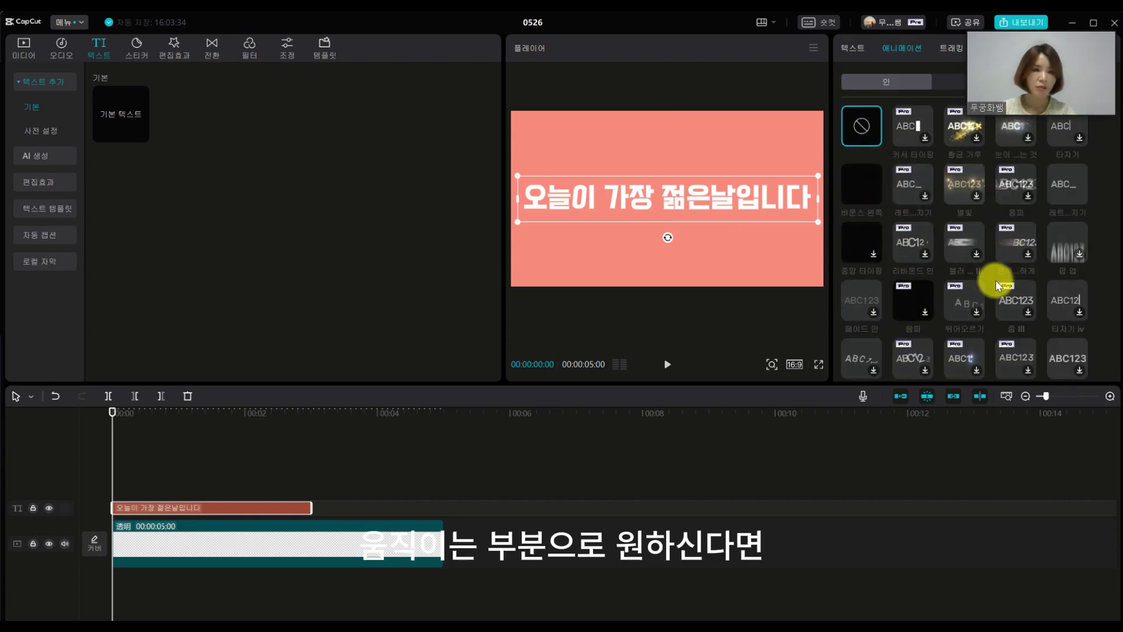
scroll(956, 293, down, 2)
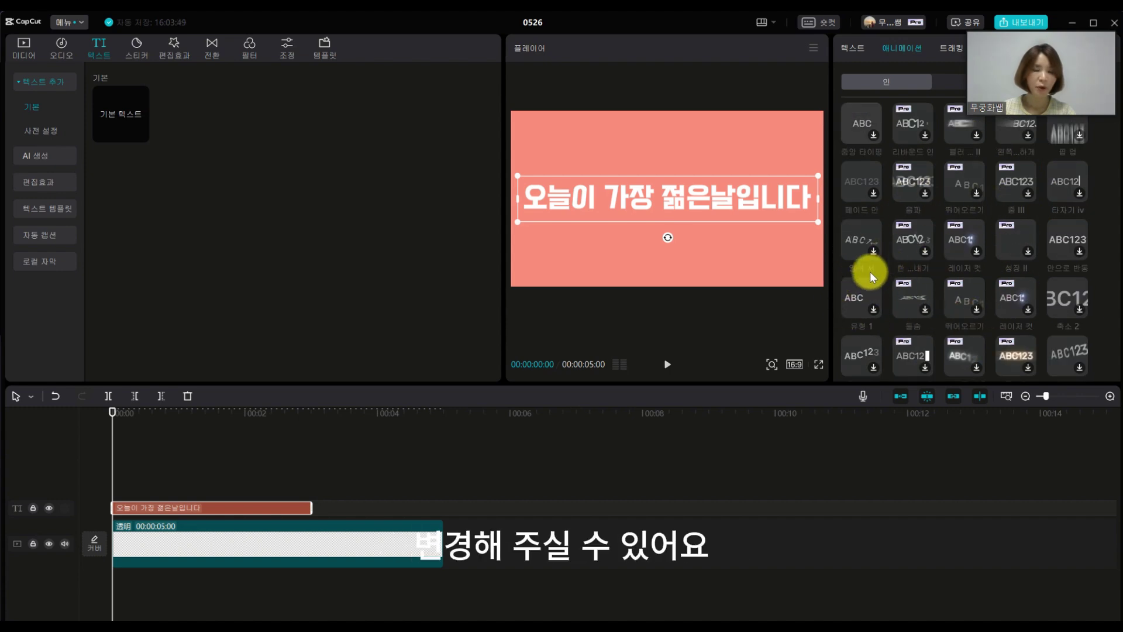
click(1080, 194)
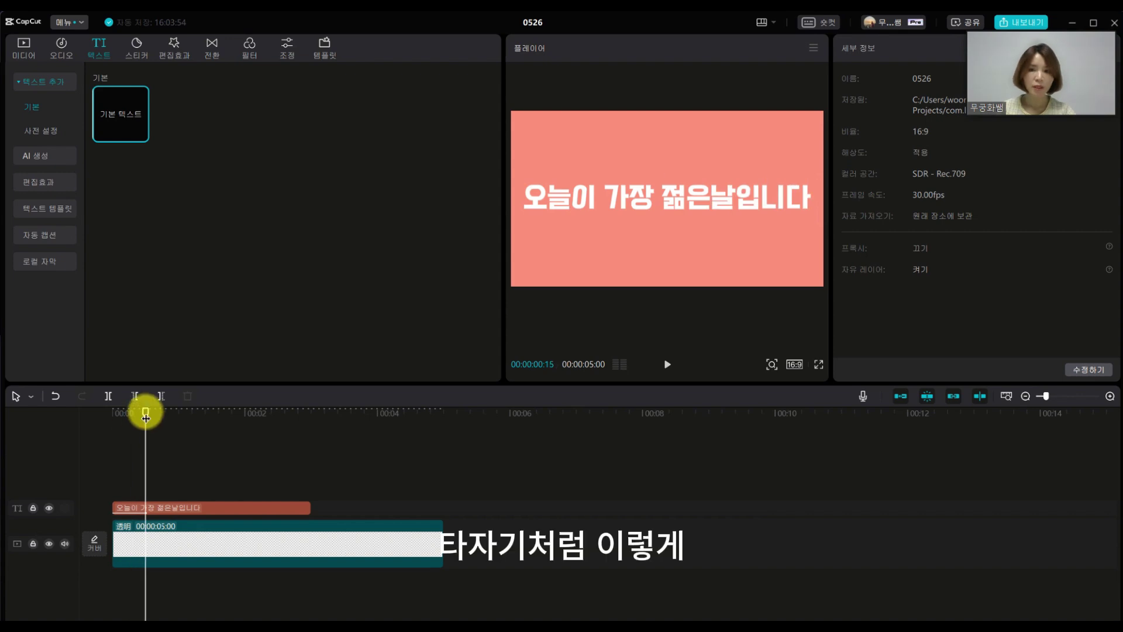
click(667, 364)
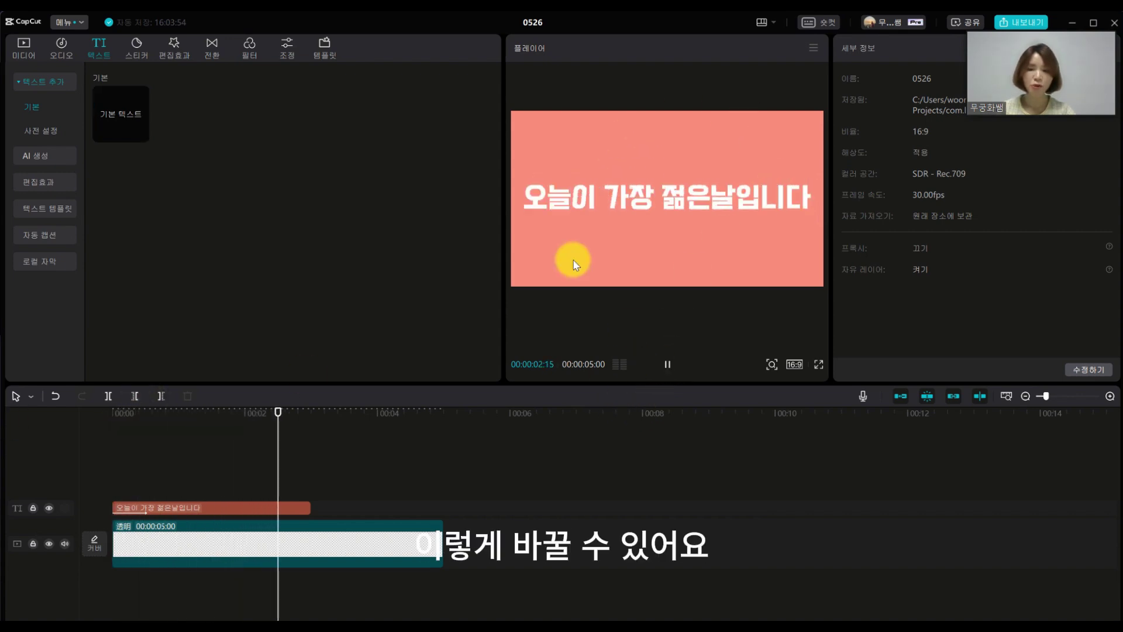
Trim the transparent image clip to 3 seconds and place a copy directly after it on the main track.
click(442, 546)
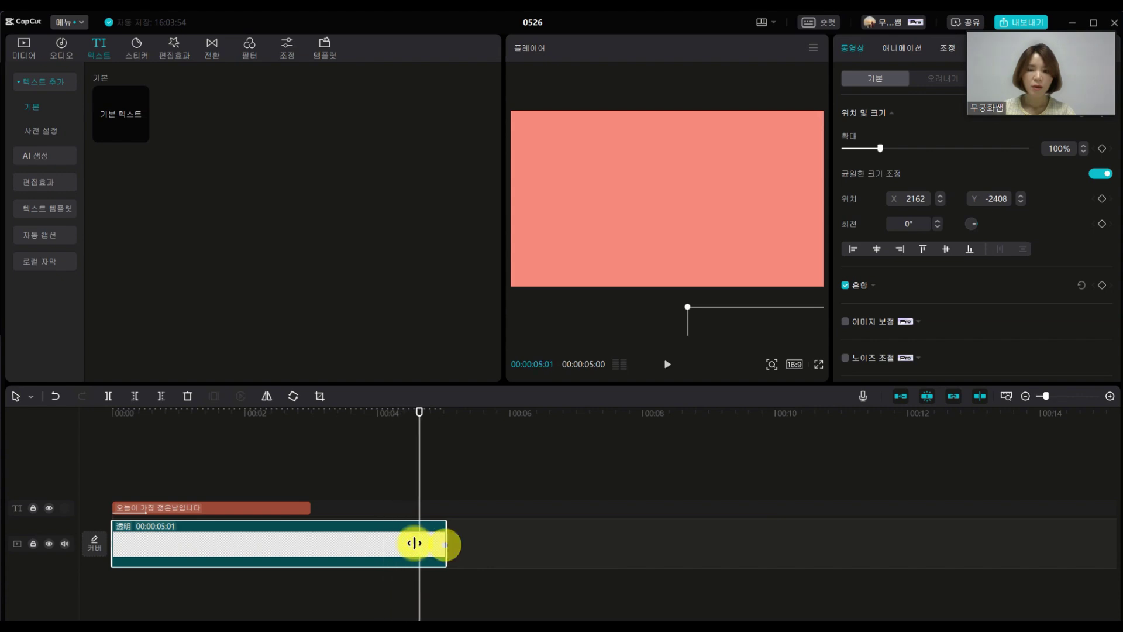
drag(414, 541, 310, 541)
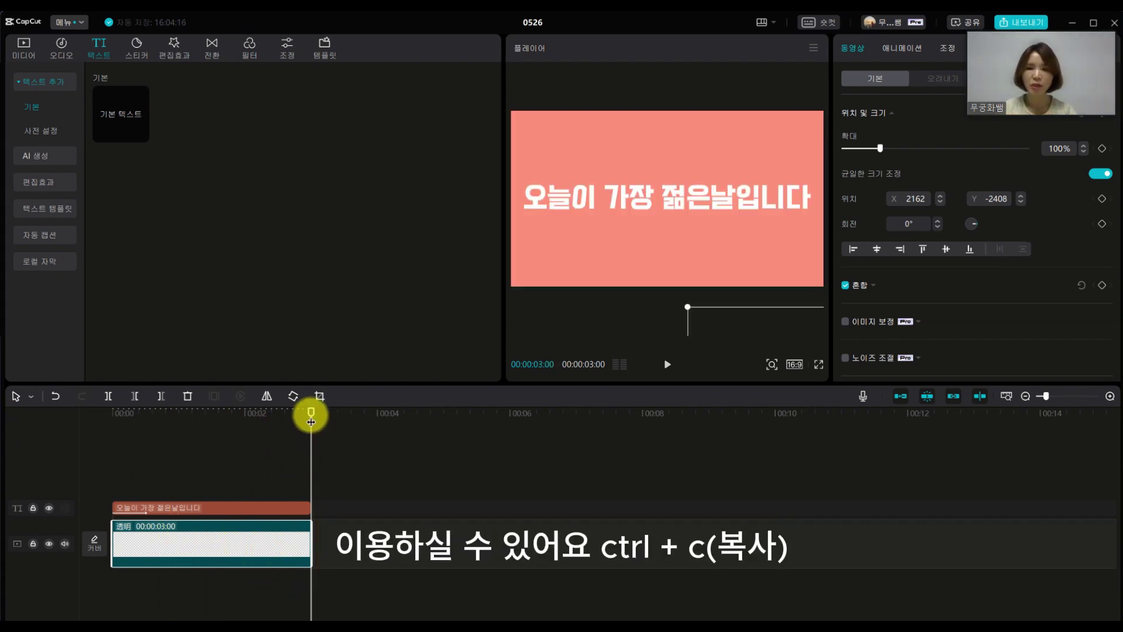
key(ctrl+v)
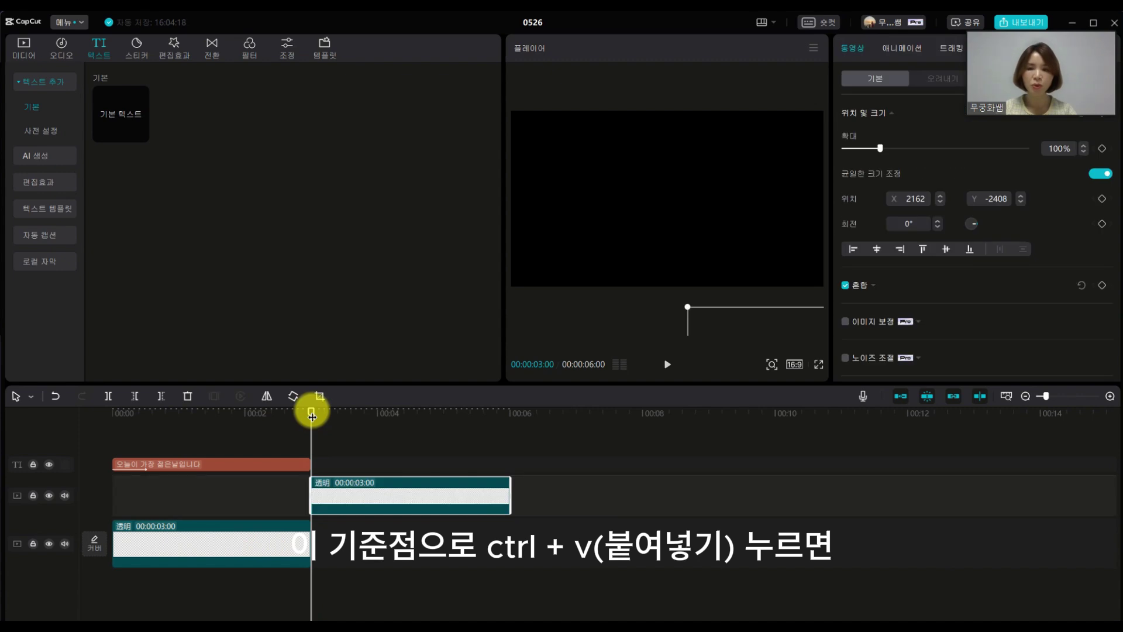
drag(372, 497, 374, 548)
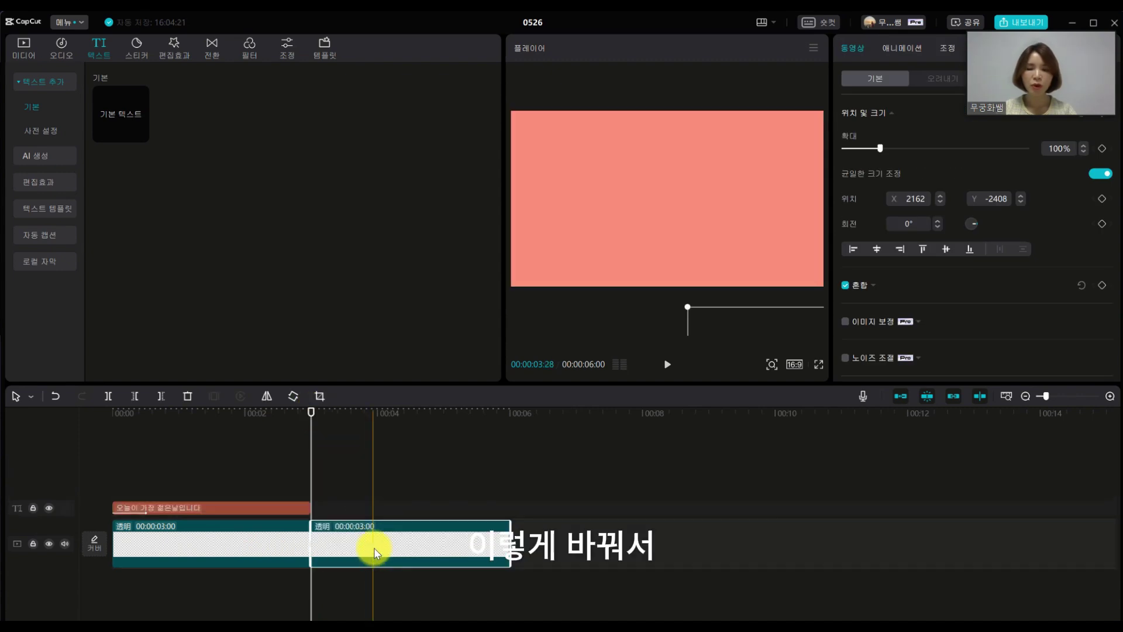
Change the canvas colour of the second transparent image clip to light orange.
click(375, 413)
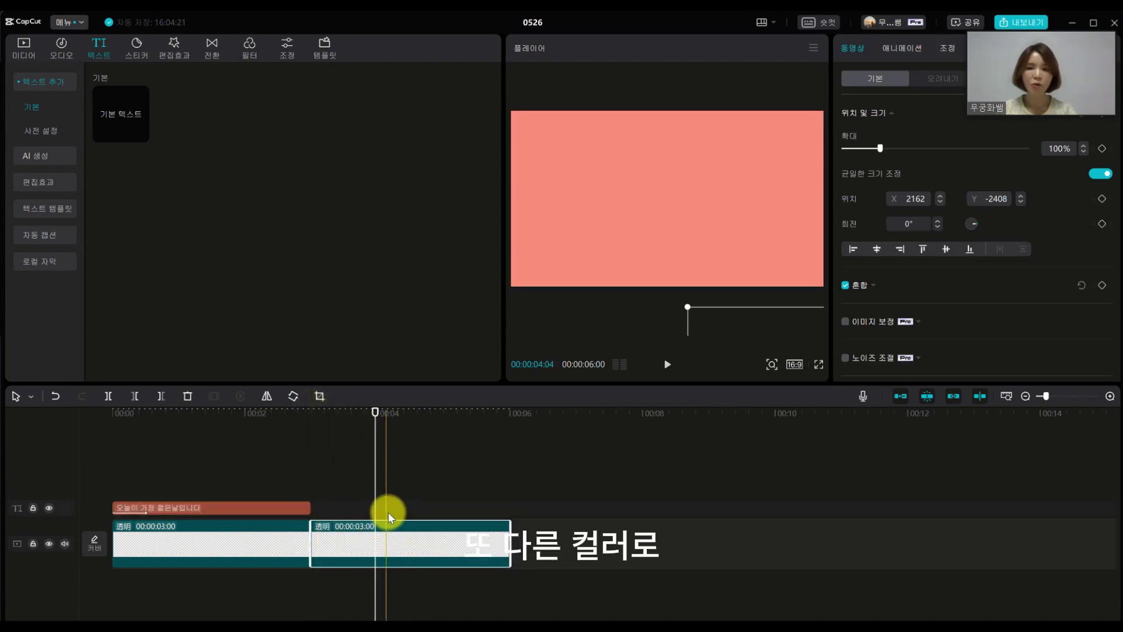
scroll(1116, 227, down, 5)
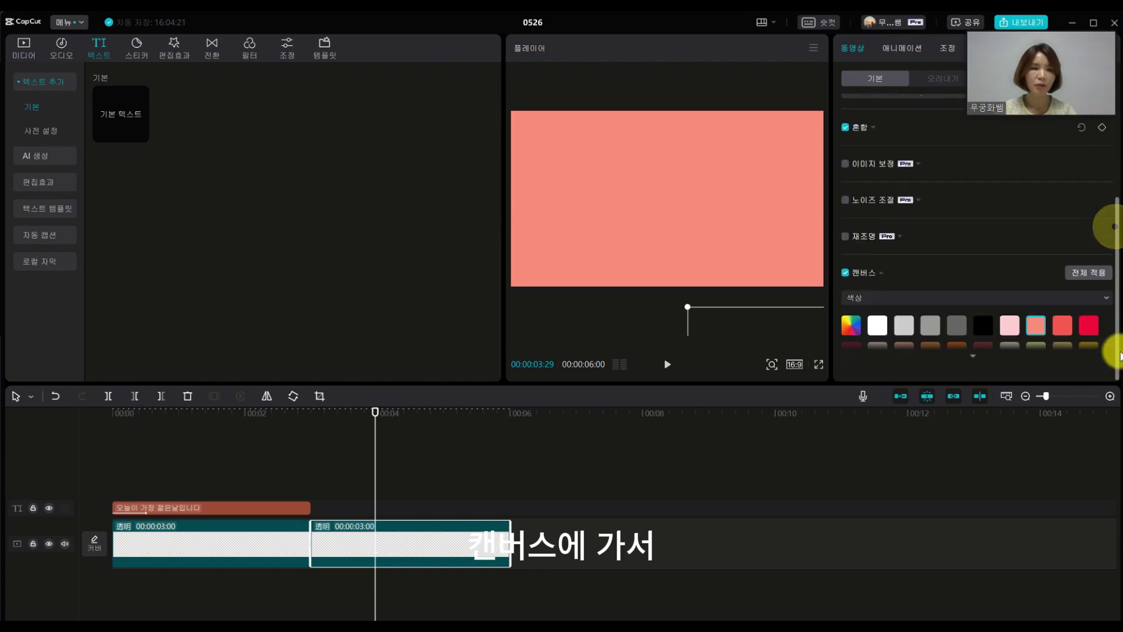
click(923, 304)
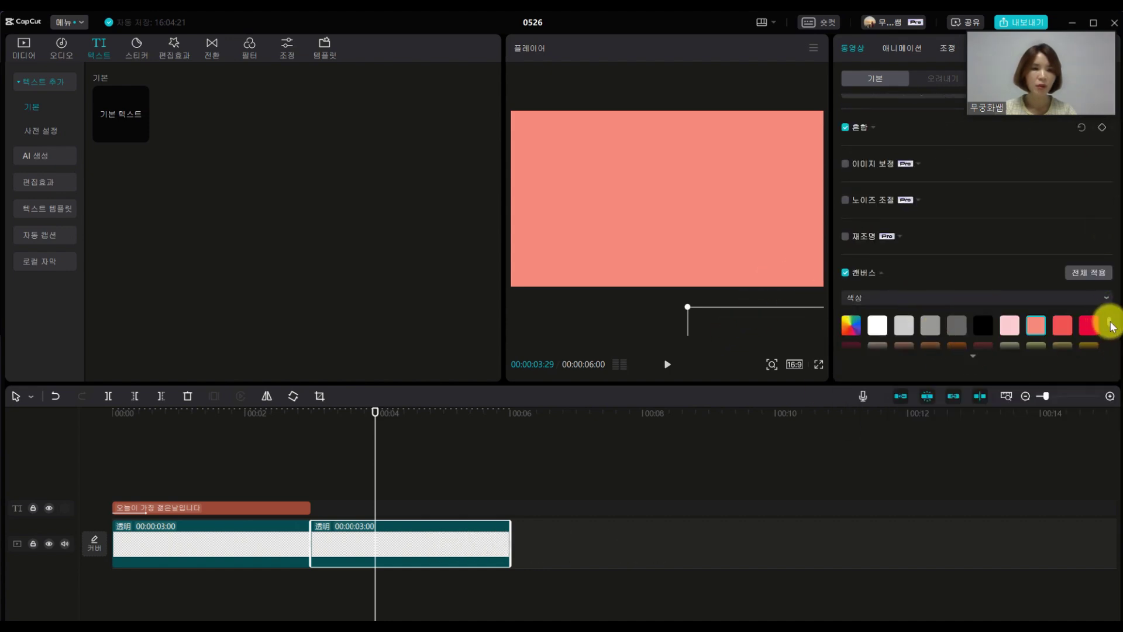
scroll(1107, 327, down, 2)
scroll(1108, 327, up, 2)
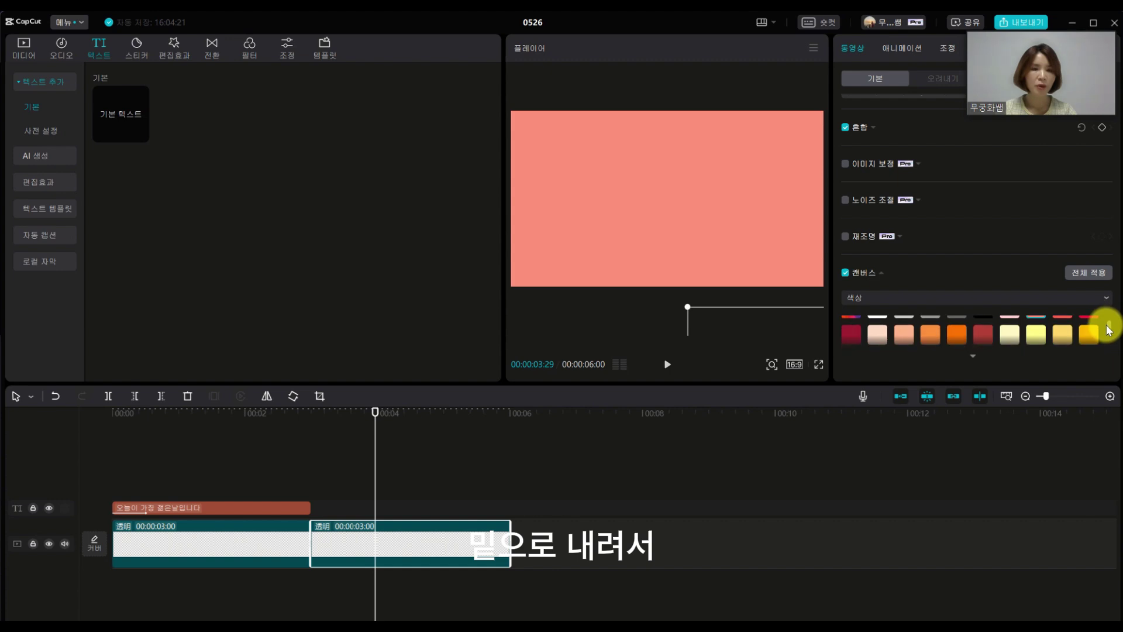
mouse_move(872, 344)
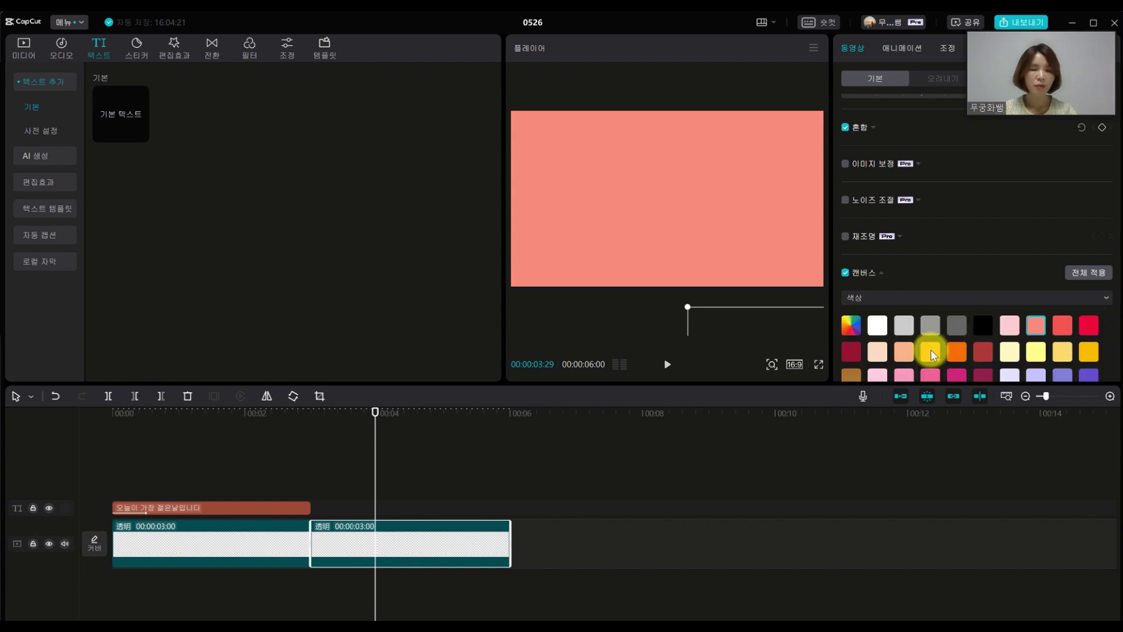
click(930, 351)
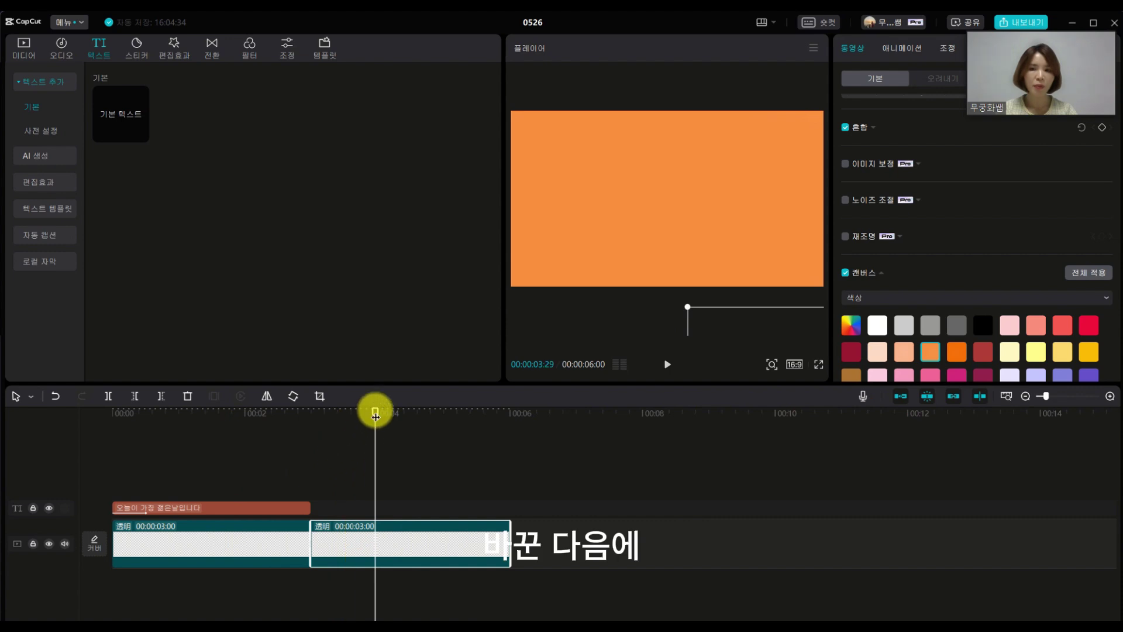
Search the stickers for "이모티콘" and add the yellow and white sparkling stars sticker near the second clip's start, at about 00:00:03:05.
drag(375, 411, 321, 444)
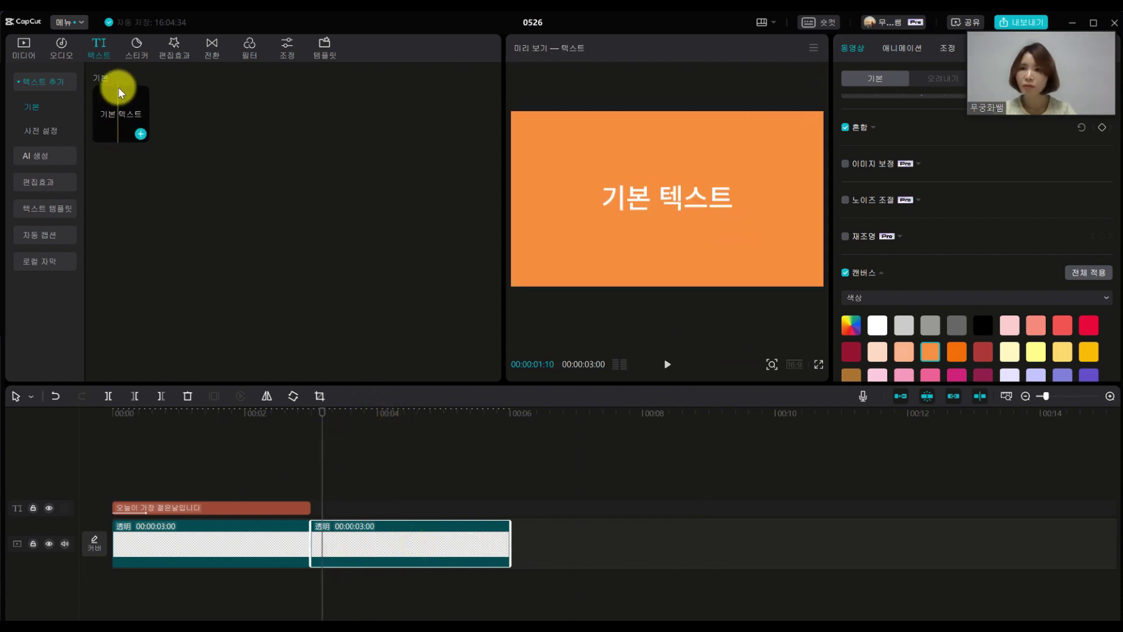
click(138, 48)
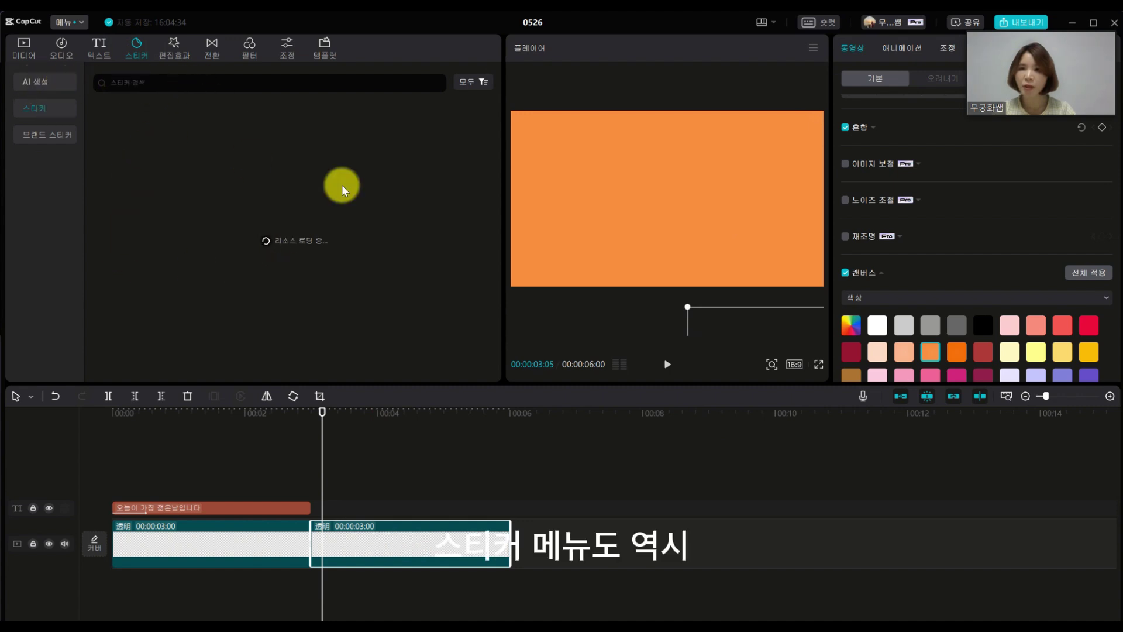
click(130, 81)
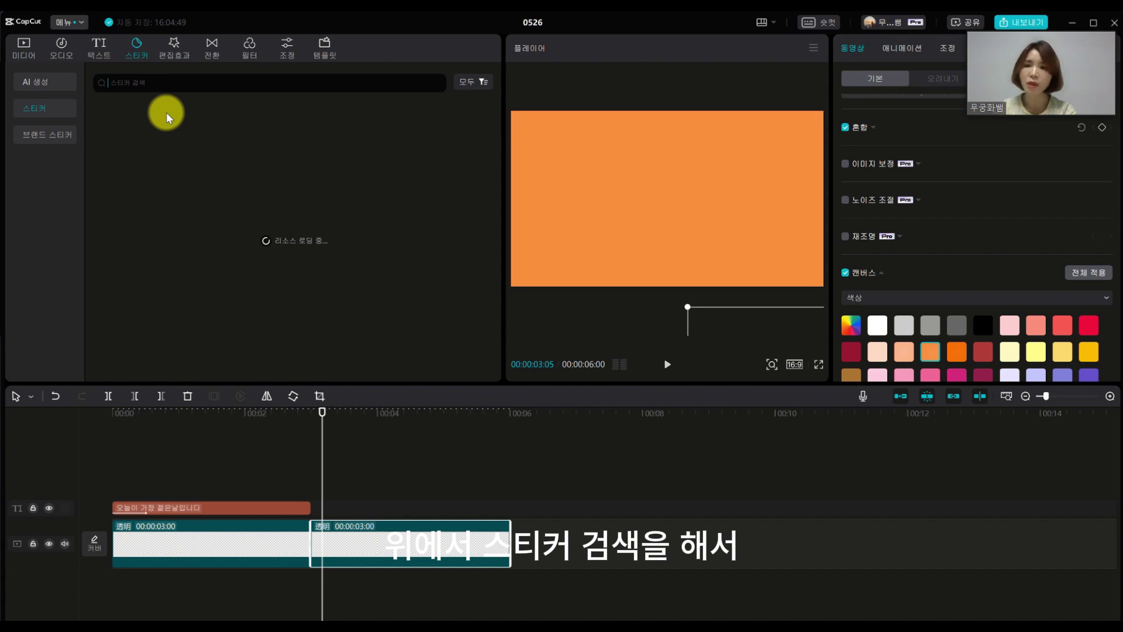
text(이모티)
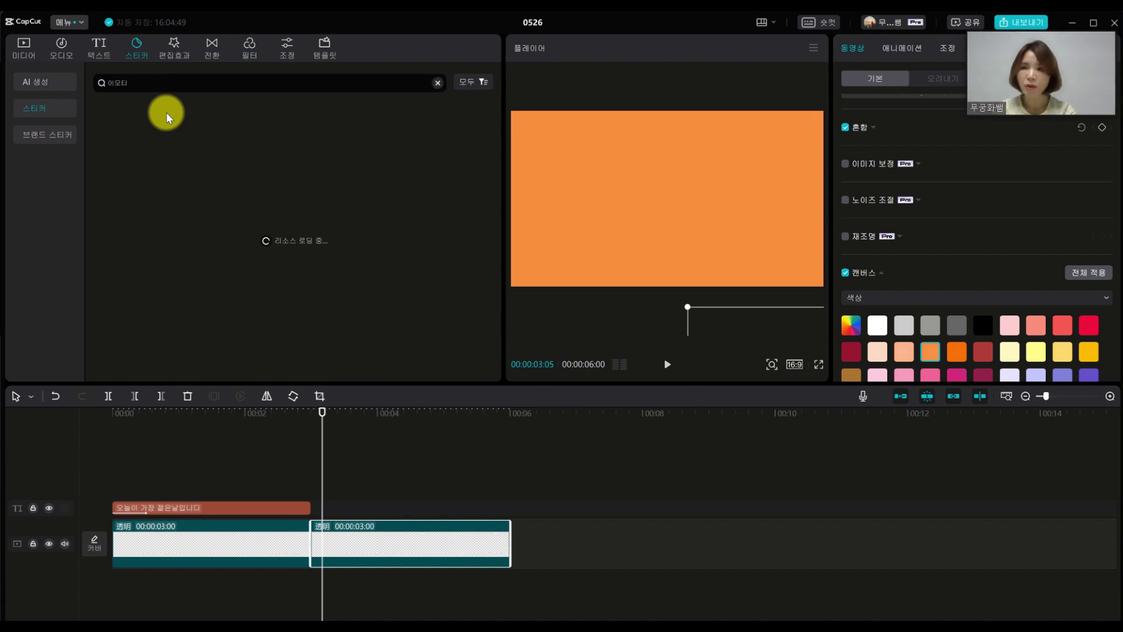
text(콘)
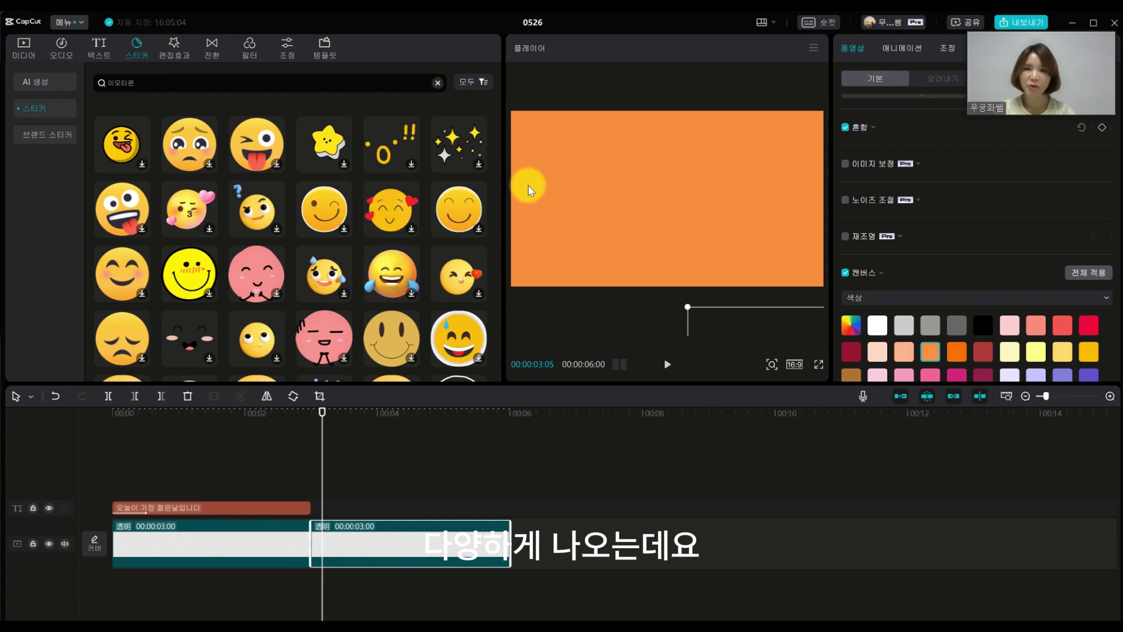
click(479, 163)
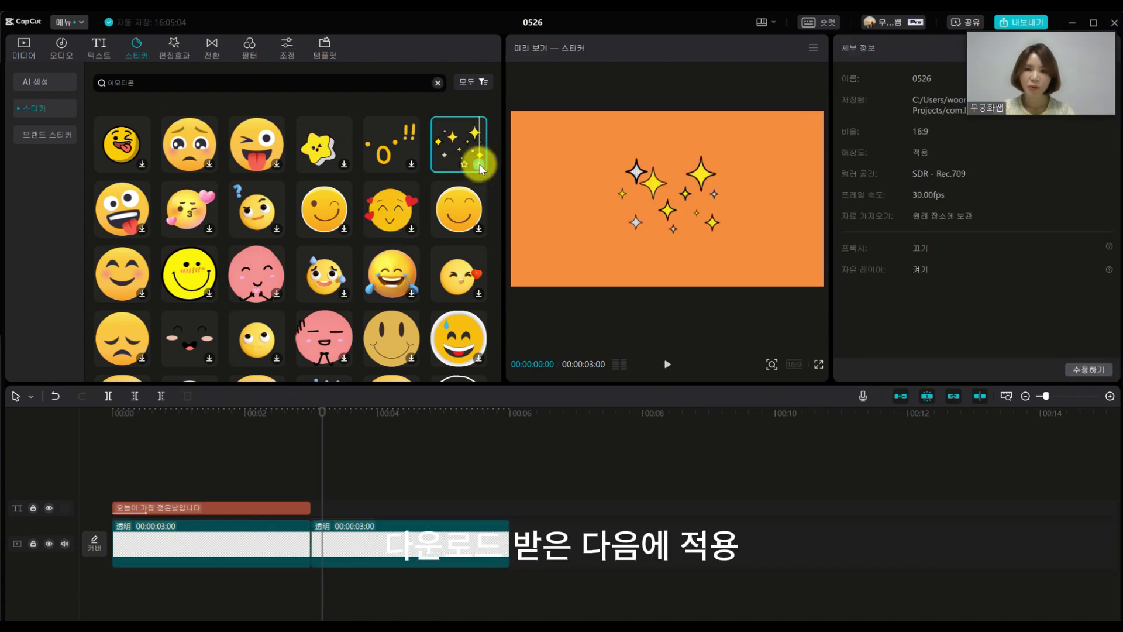
click(478, 163)
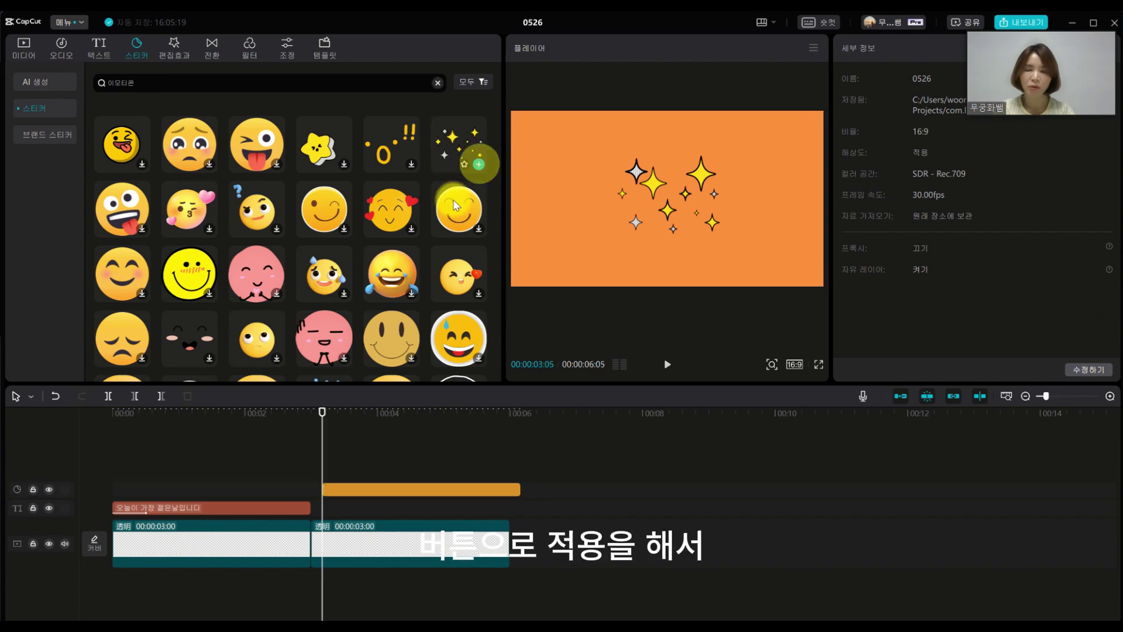
Move the stars sticker to the frame's upper centre, about X -77, Y 658, and trim its end to match the second background clip.
drag(716, 173, 695, 153)
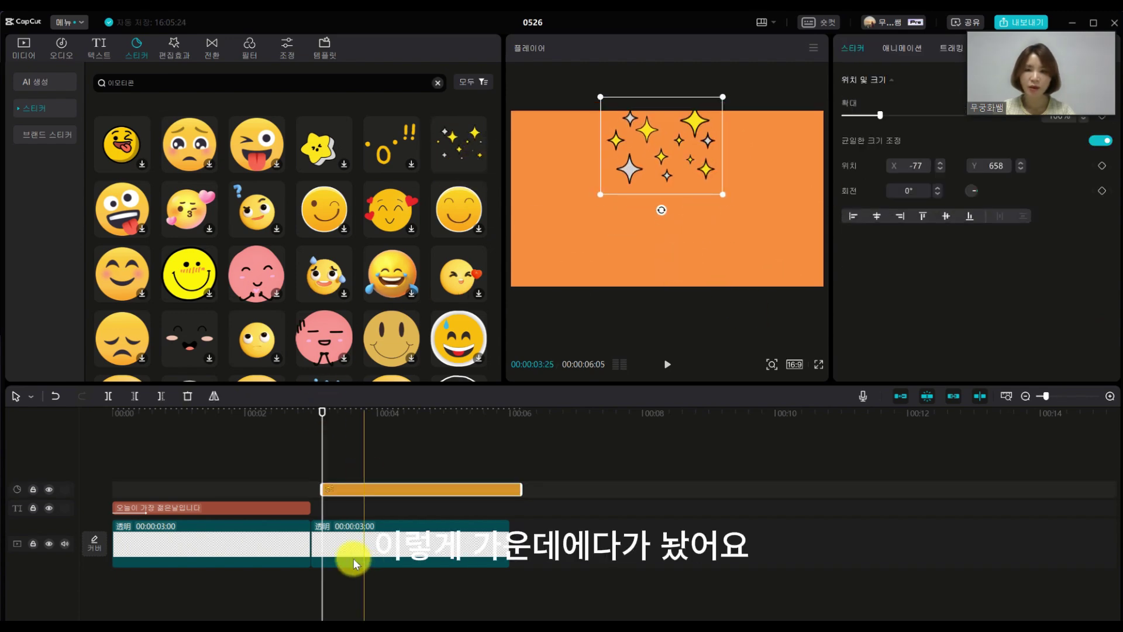
click(525, 489)
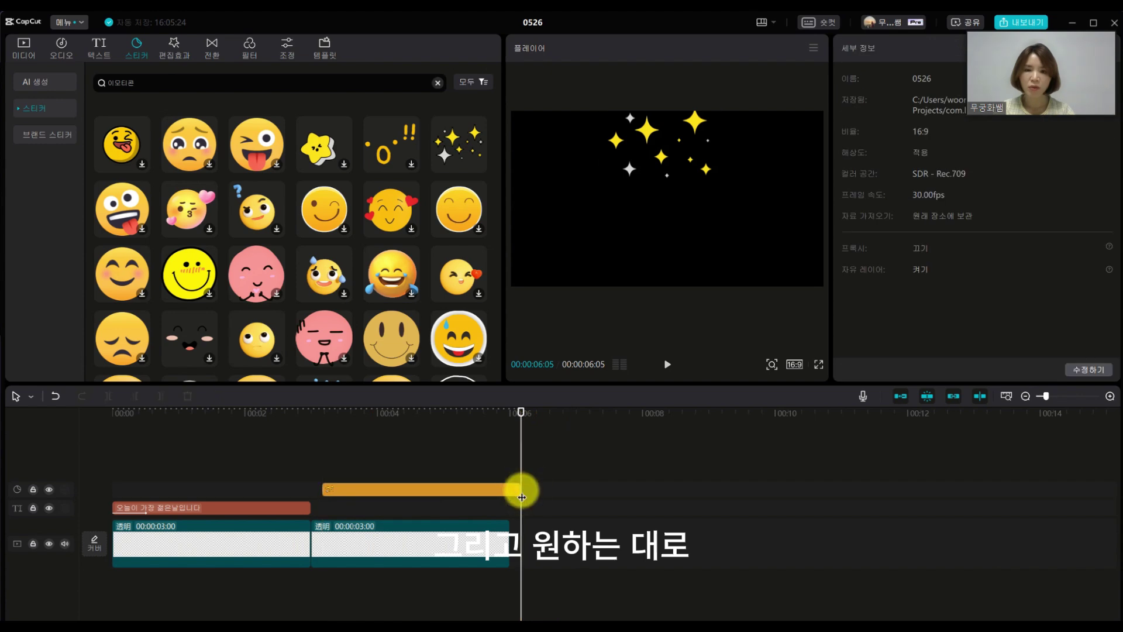
click(512, 489)
click(512, 489)
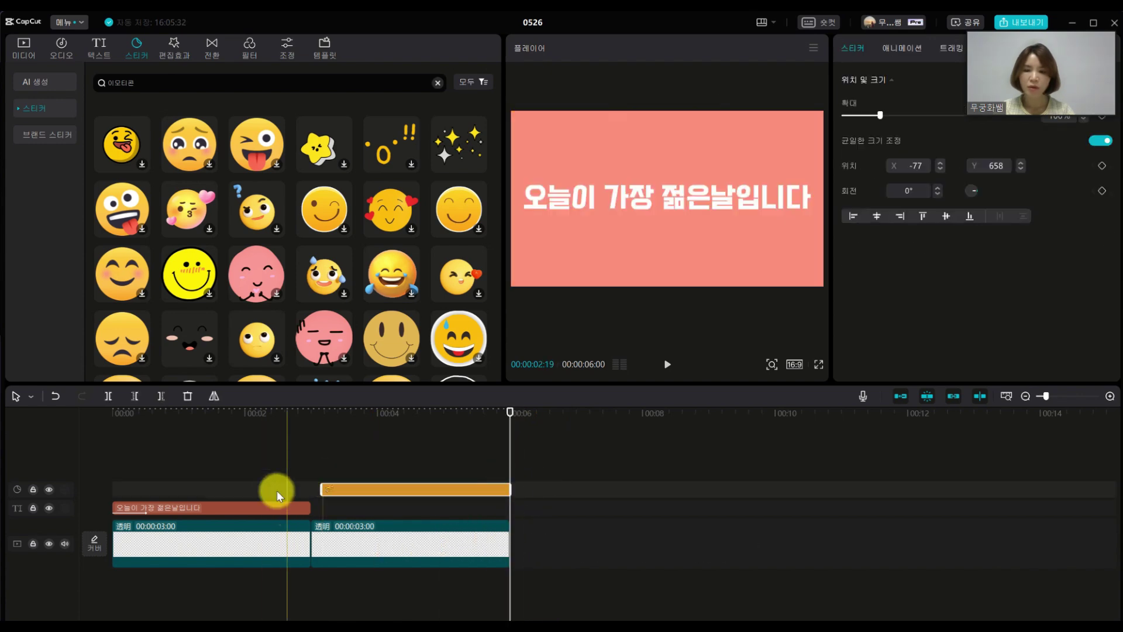
Add a second basic text clip, align its start with the stars sticker and trim its end to the end of the orange background.
click(99, 47)
click(47, 209)
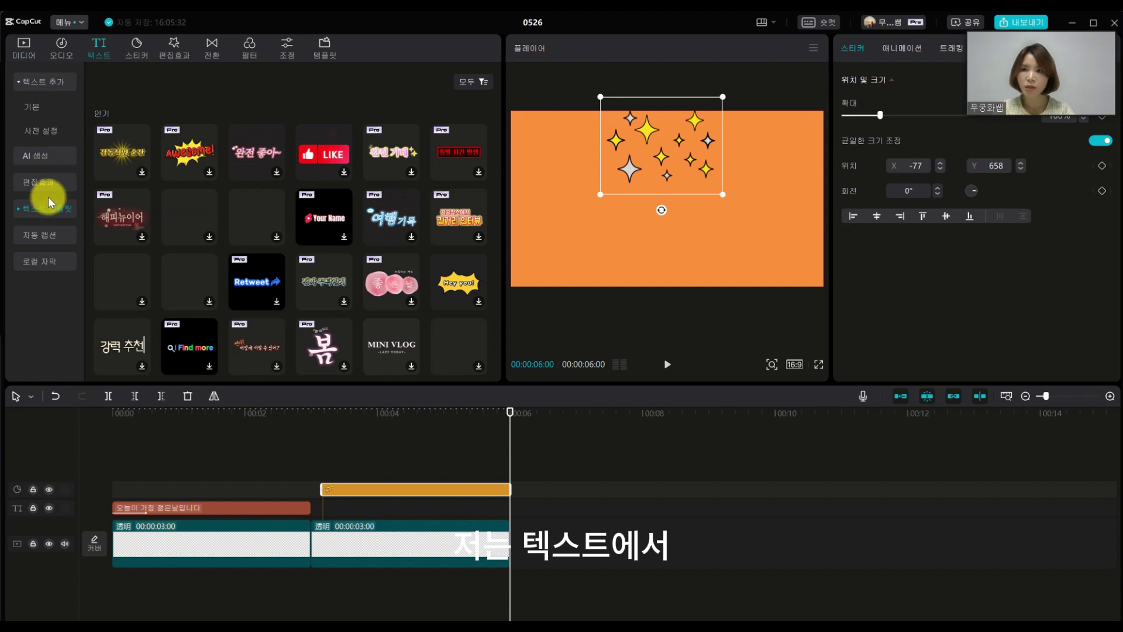
click(30, 109)
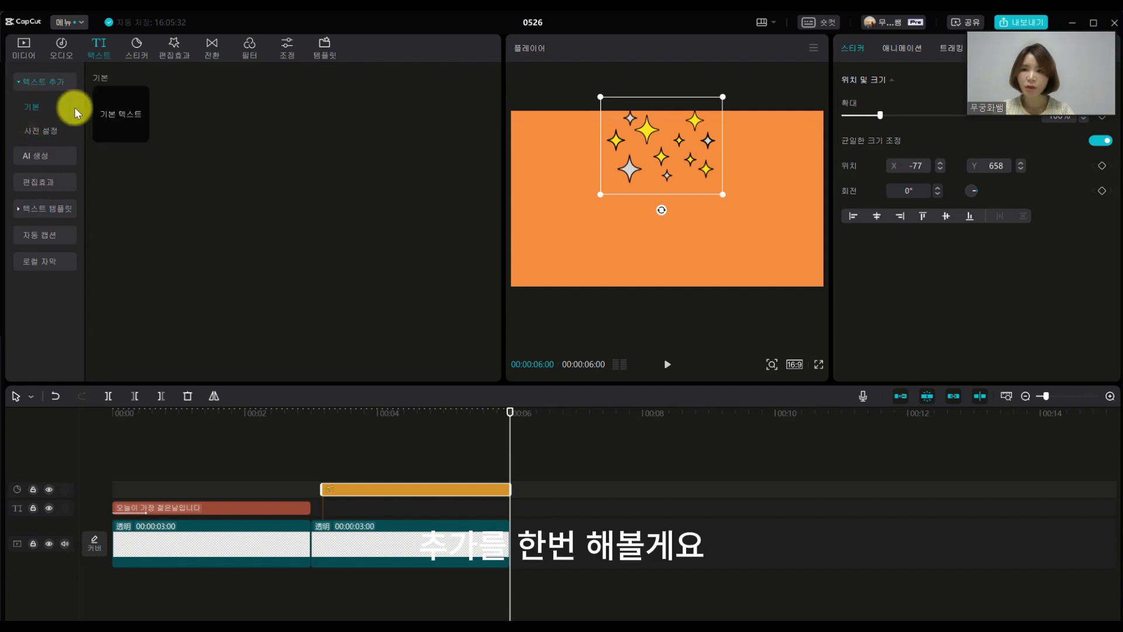
click(145, 139)
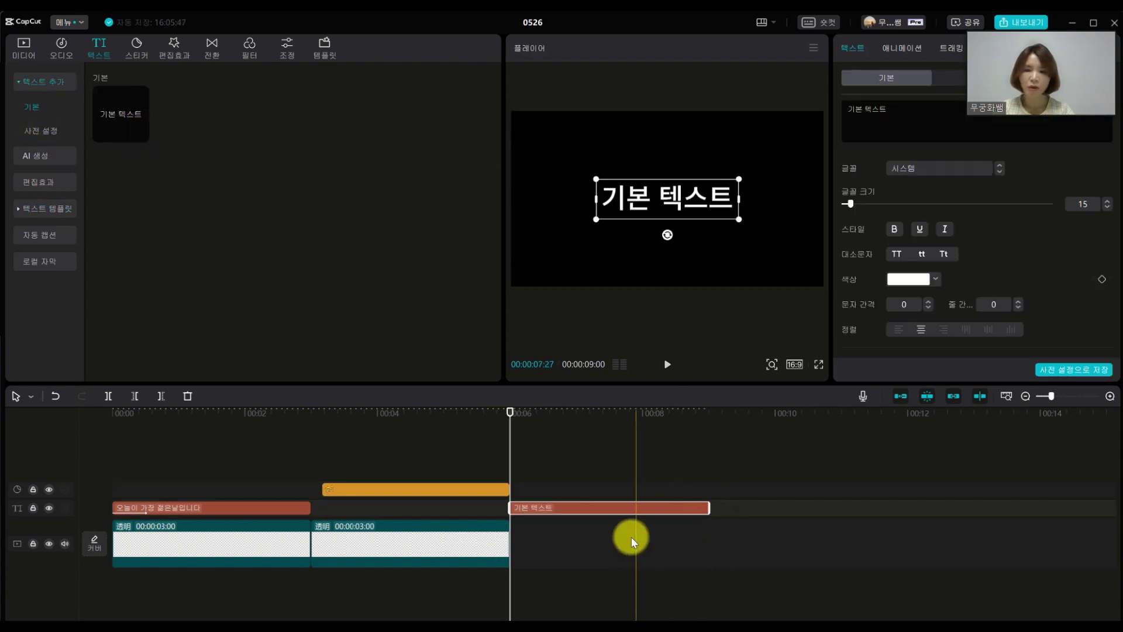
drag(627, 510, 443, 514)
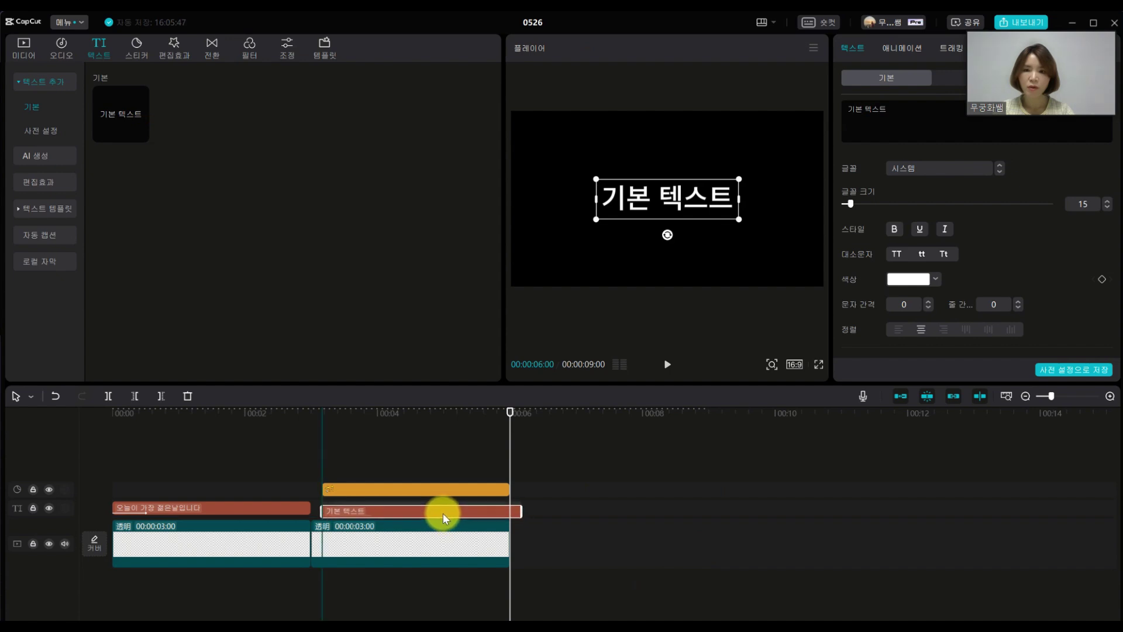
drag(521, 507, 509, 507)
Change the wording of the second text clip to "빛나는 하루 되세요".
click(478, 517)
drag(898, 110, 805, 111)
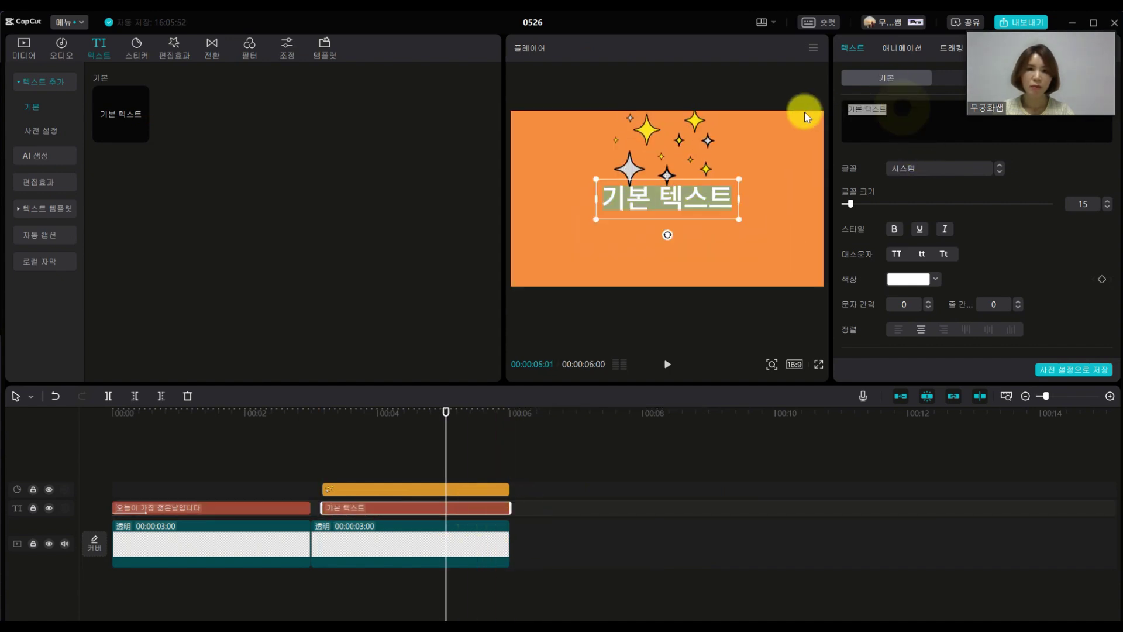
text(빛나느)
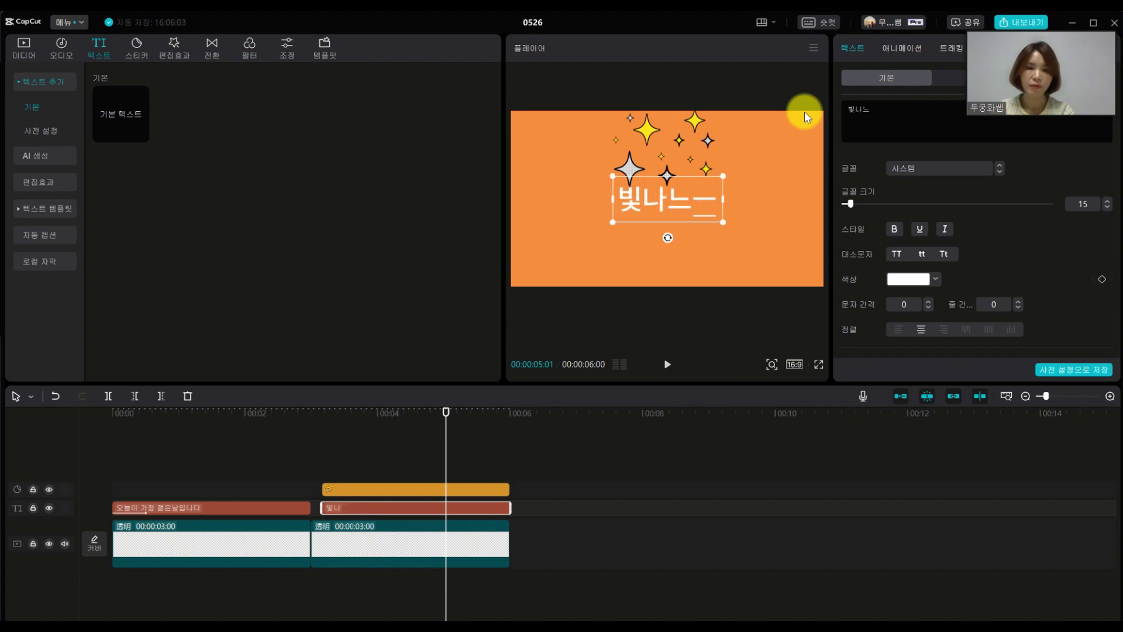
text( 하루 되세요)
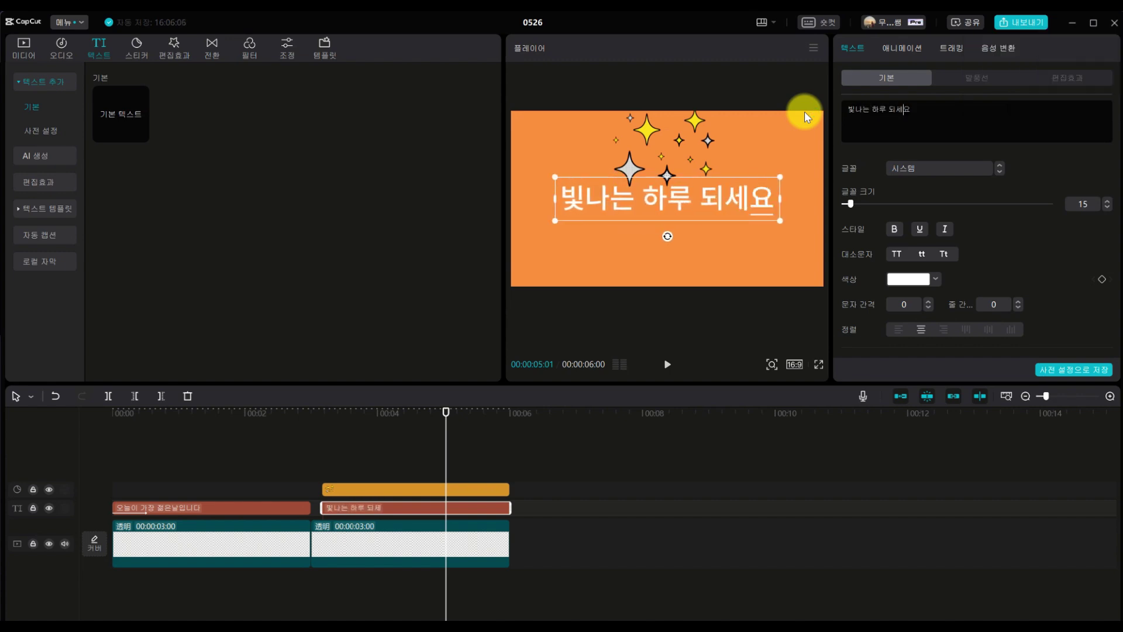
Add an exclamation mark to the end of "빛나는 하루 되세요" and move the text below the stars, centred horizontally in the frame.
text(!)
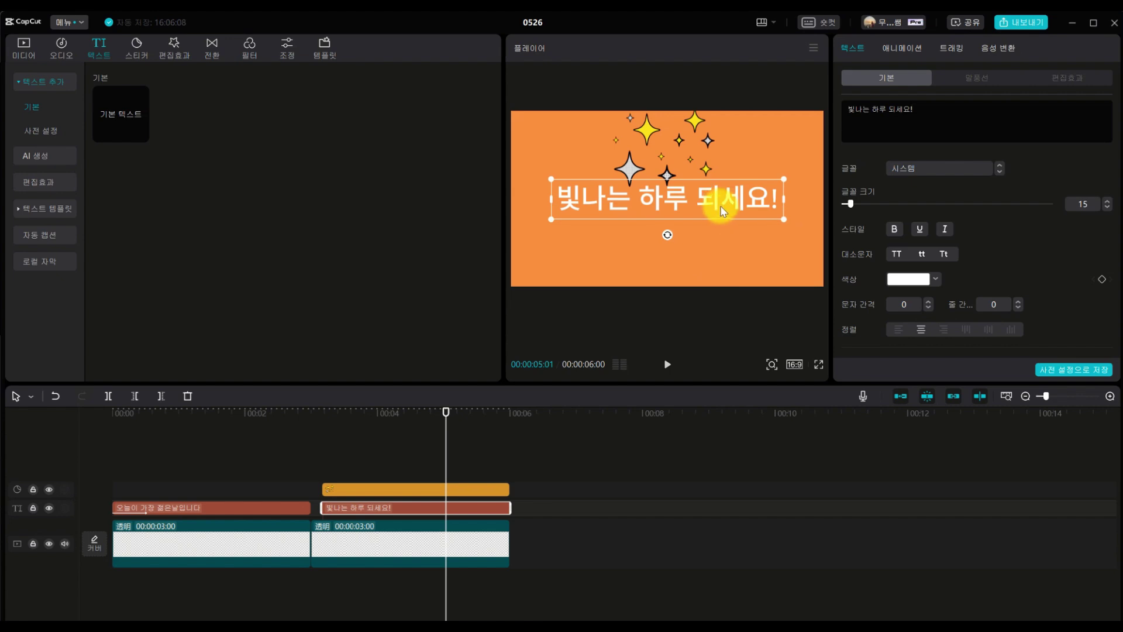
drag(723, 211, 706, 243)
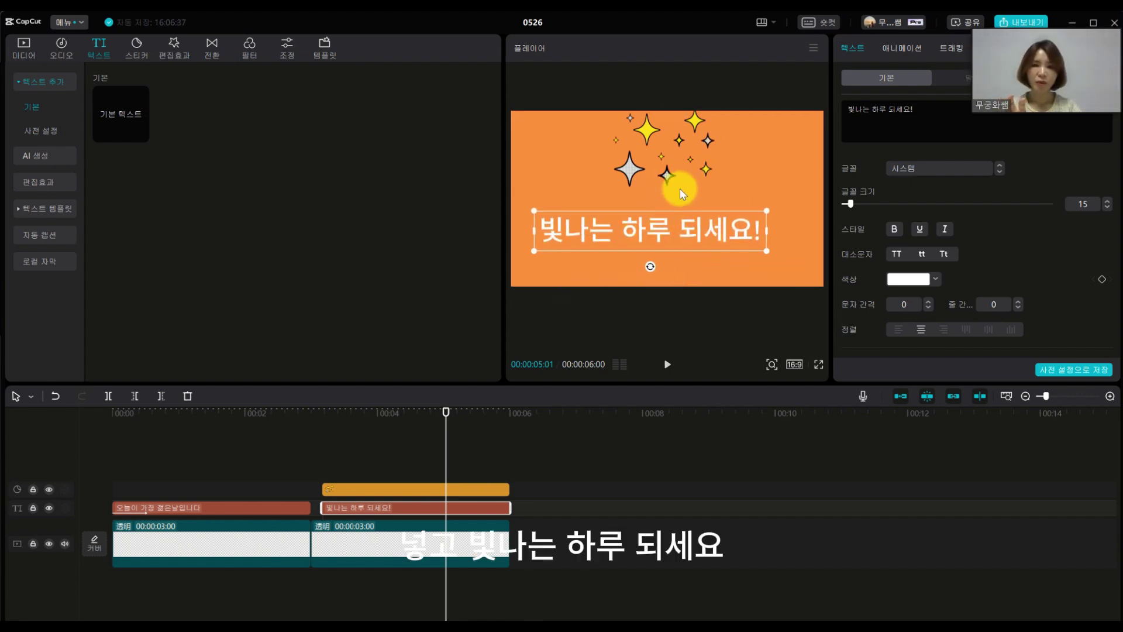
mouse_move(679, 249)
mouse_down()
mouse_move(711, 226)
mouse_move(687, 230)
mouse_up()
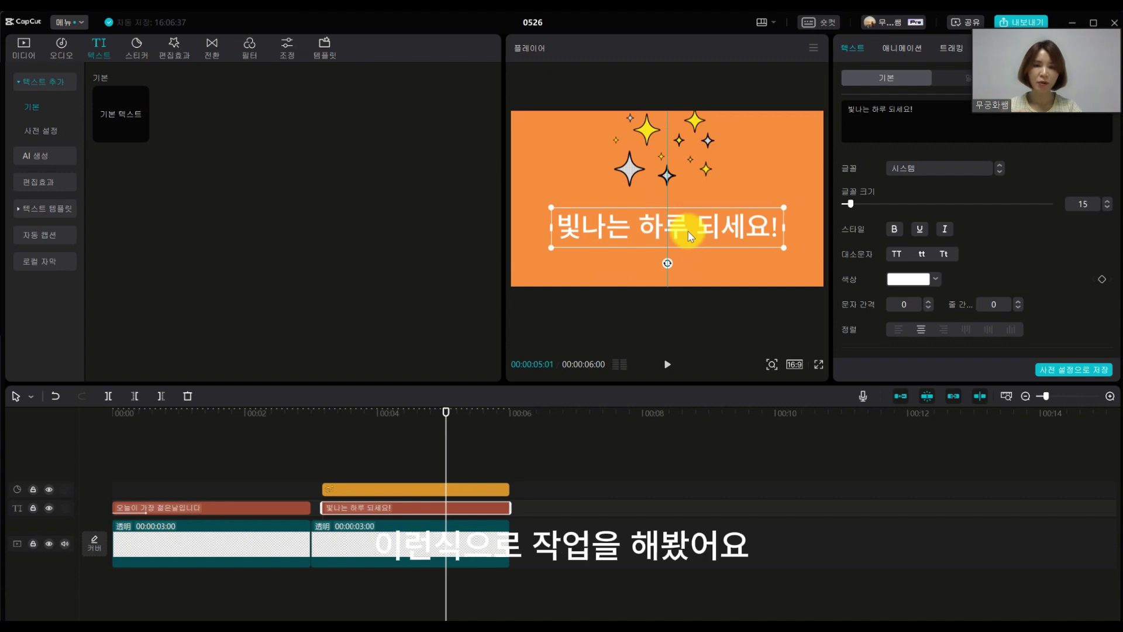
Play the sequence from the beginning and open the collection of text templates.
drag(446, 409, 112, 412)
click(668, 364)
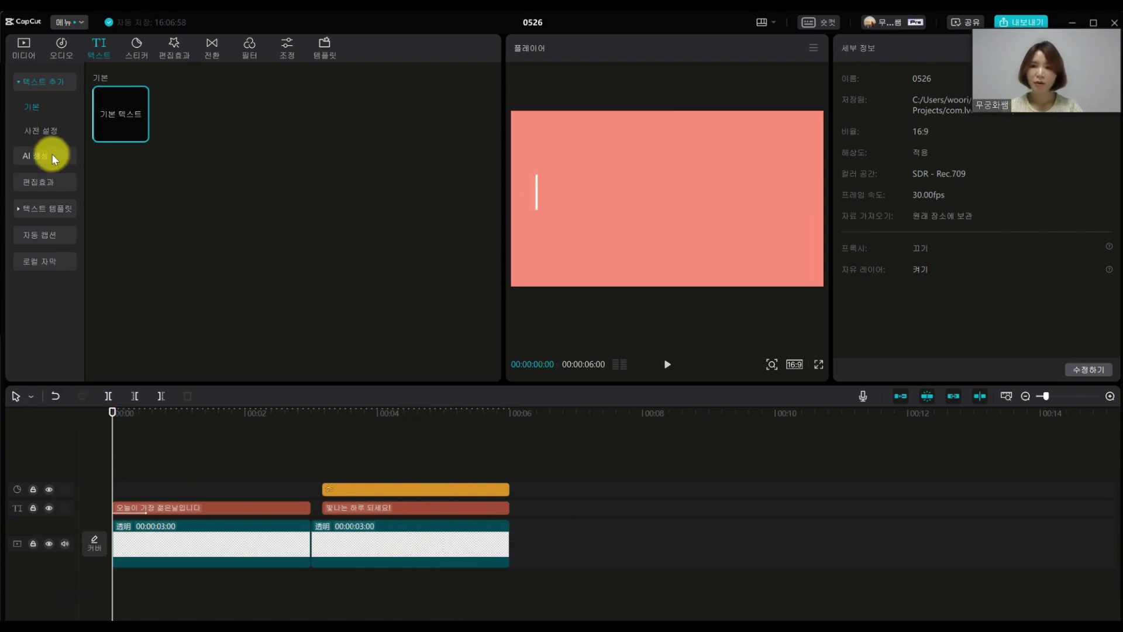
click(41, 211)
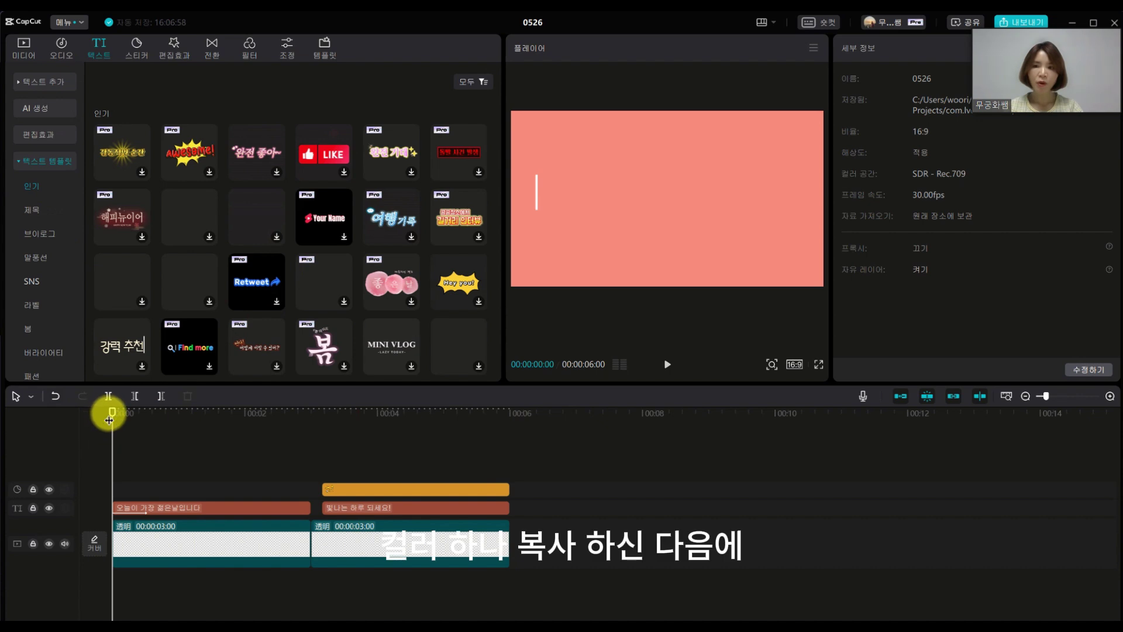
Duplicate the orange background clip and place the copy on the main track directly after it, starting at 00:00:06:00.
click(506, 462)
click(404, 548)
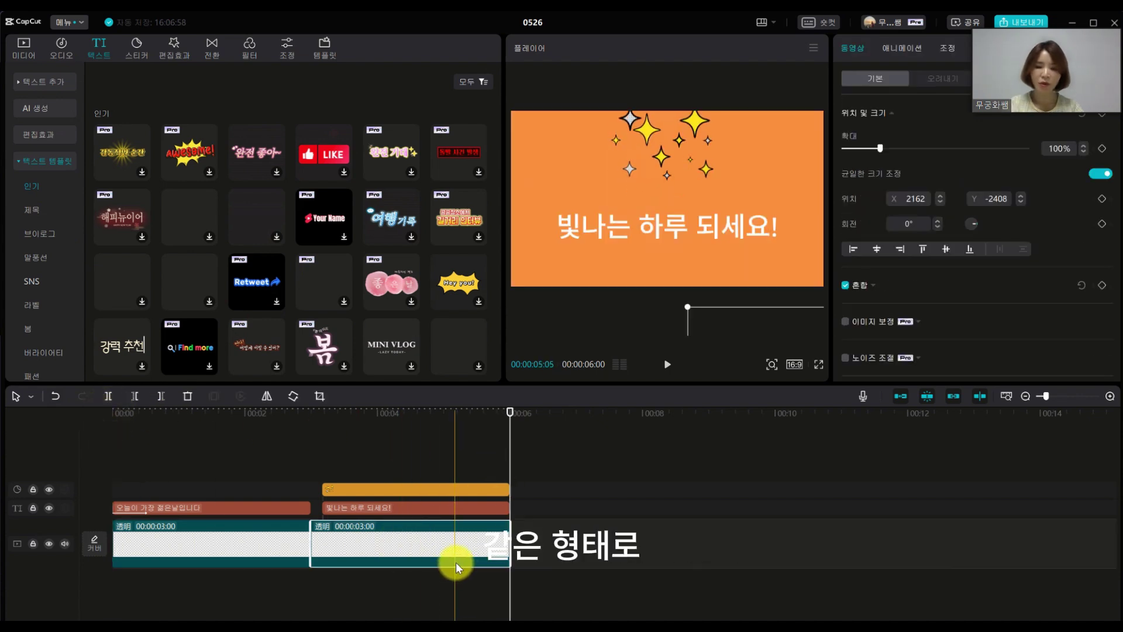
click(511, 413)
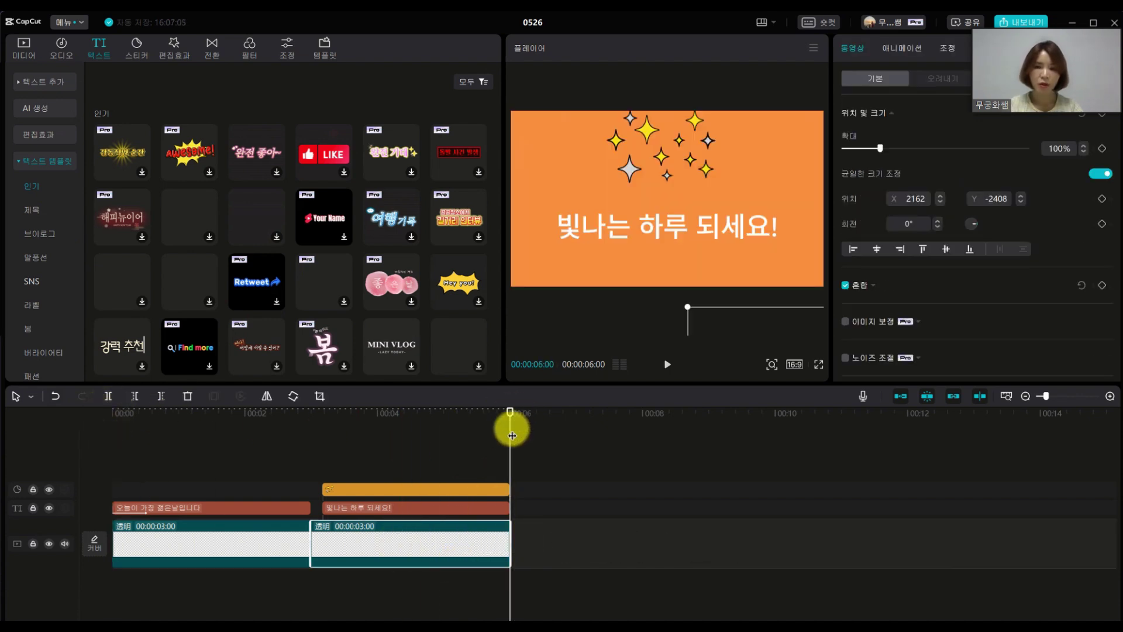
key(ctrl+v)
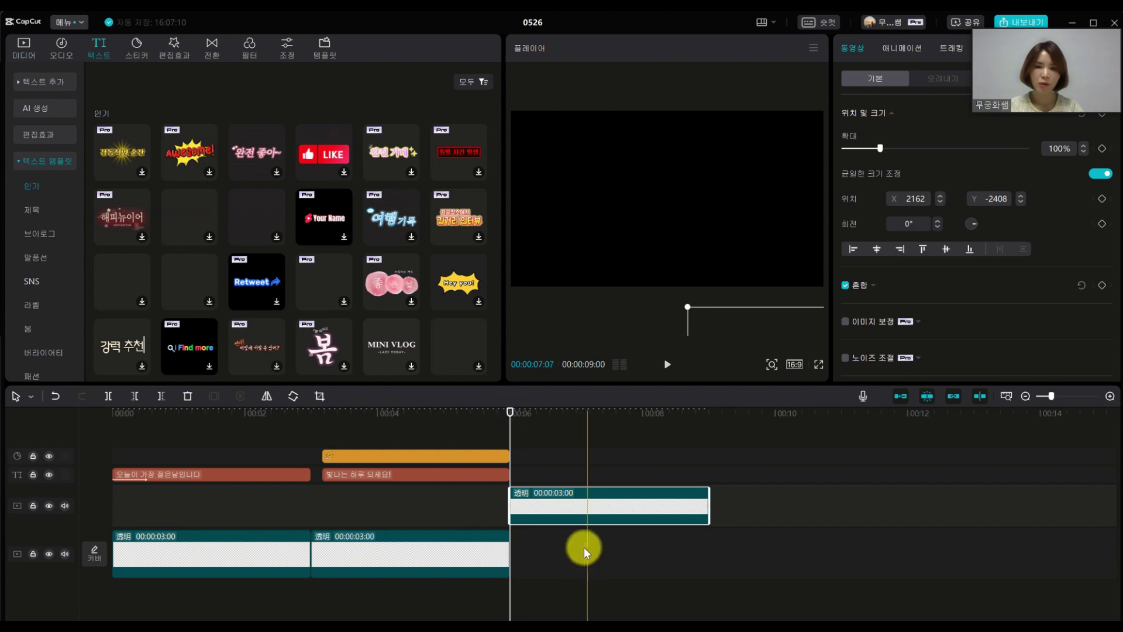
drag(584, 509, 657, 603)
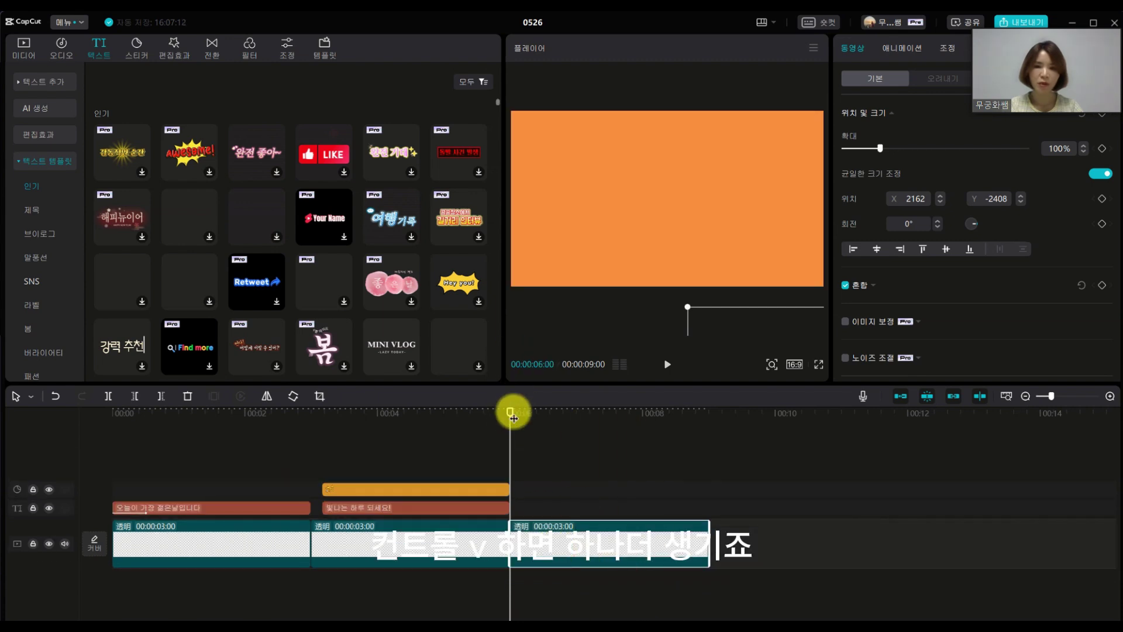
Change the canvas colour of the third background clip to pale lavender.
drag(511, 409, 568, 412)
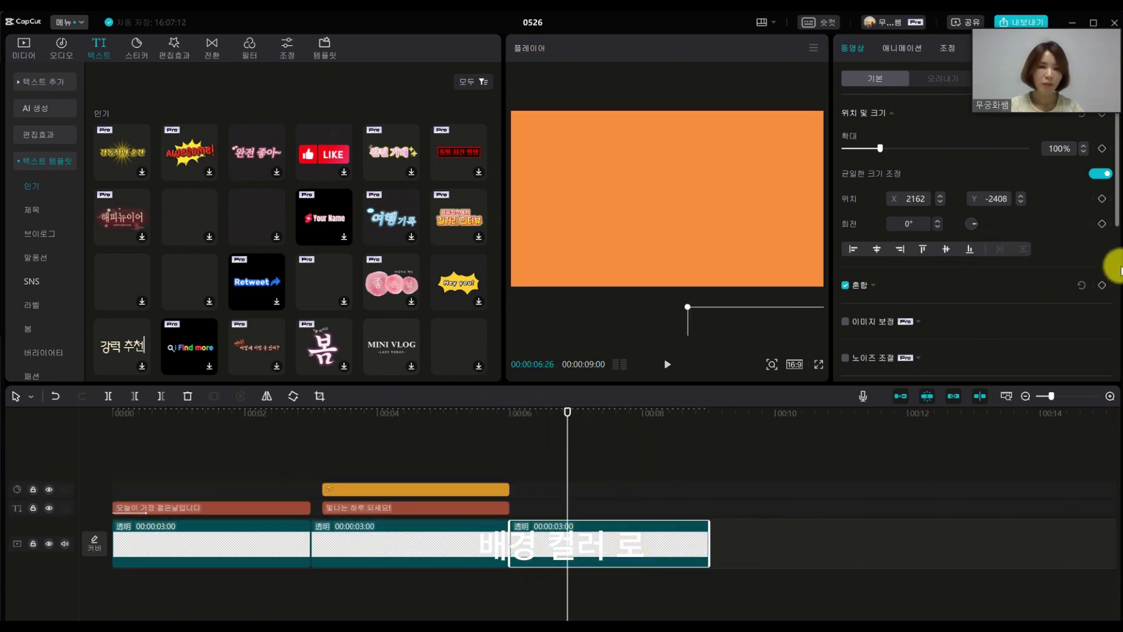
drag(1114, 222, 1108, 371)
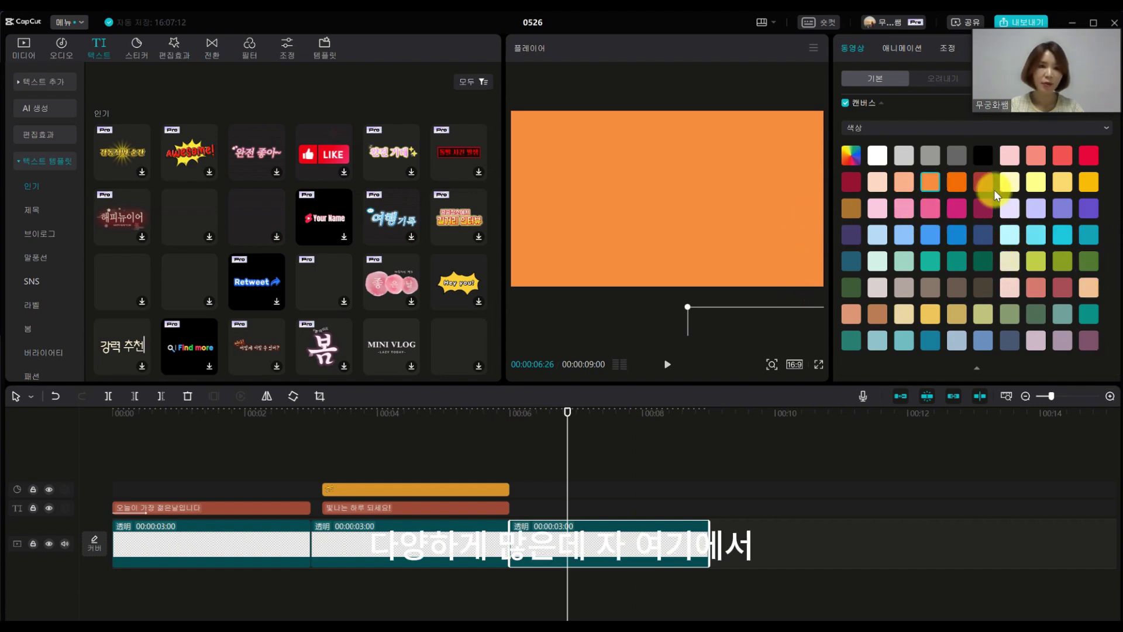
click(1014, 213)
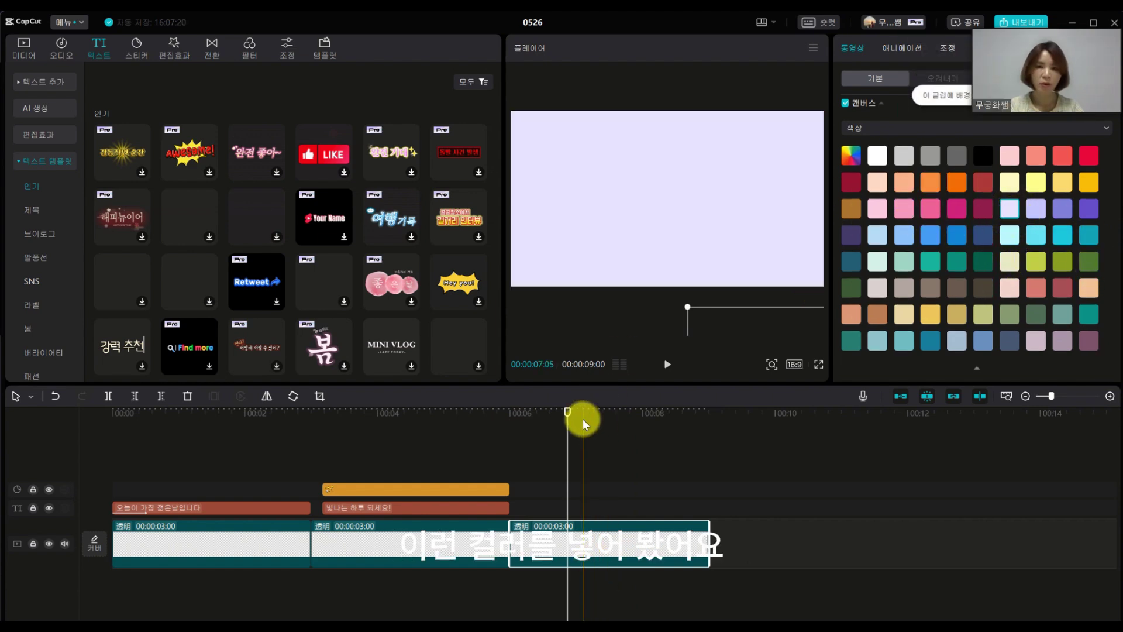
Add the "Minimal Titles / Change Text Easily" title template at the start of the lavender clip, at 00:00:06:00, and preview its animation.
drag(569, 424, 510, 421)
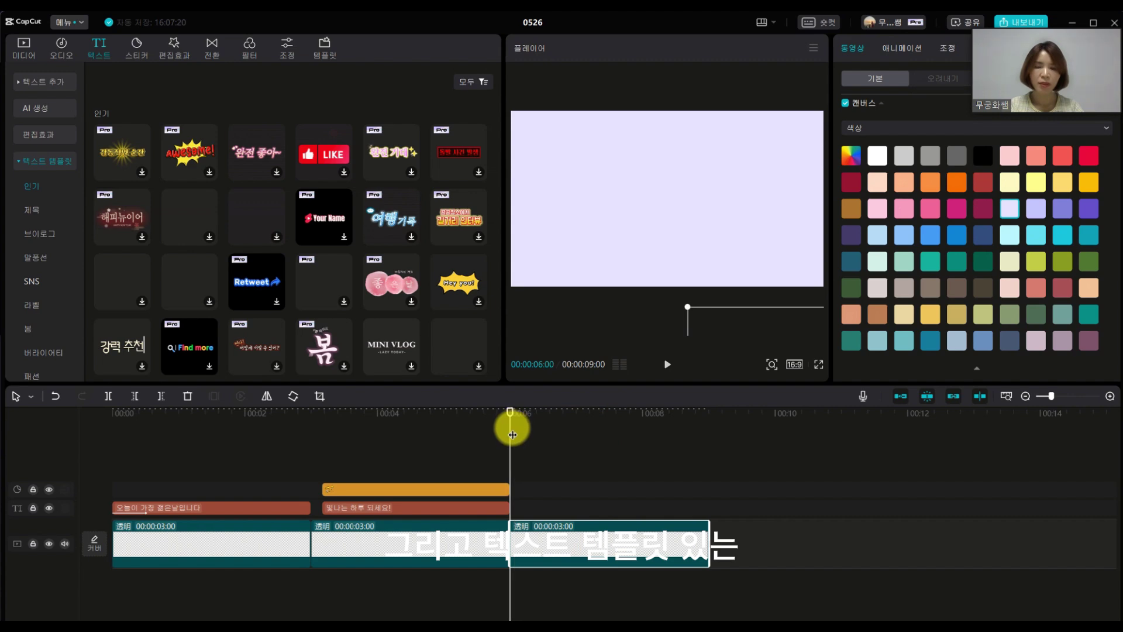
click(35, 212)
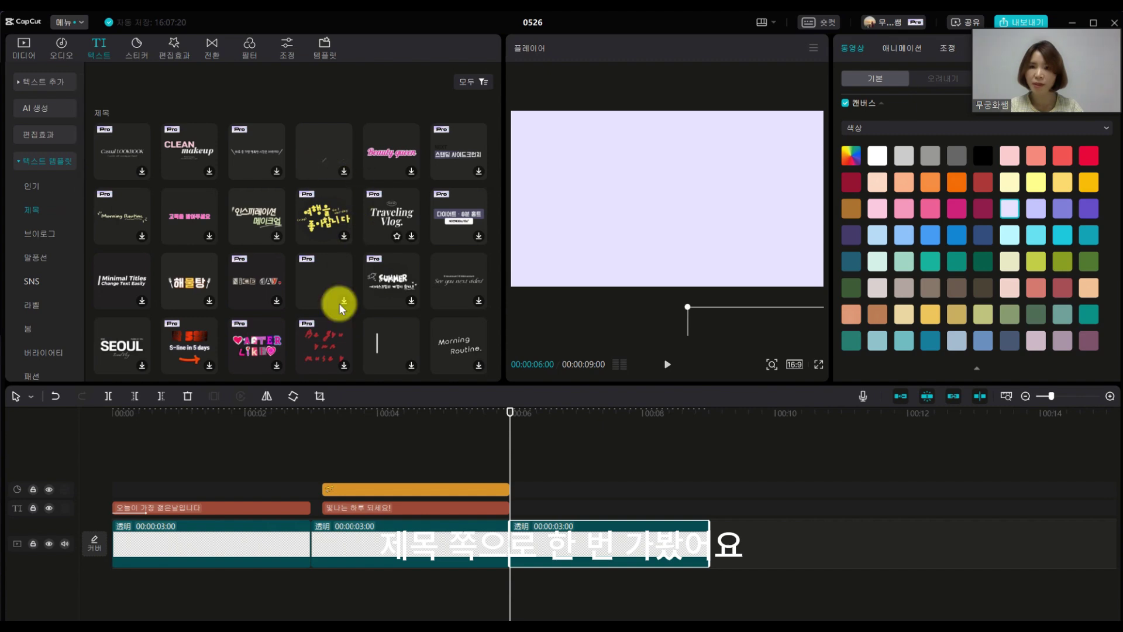
scroll(132, 227, down, 1)
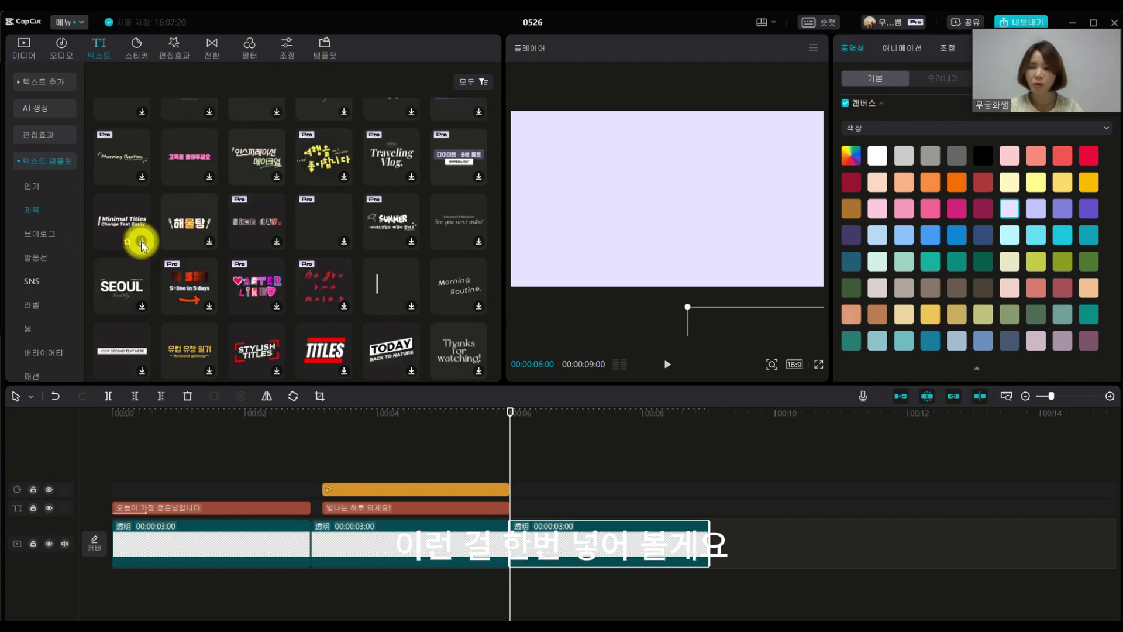
click(142, 240)
click(142, 240)
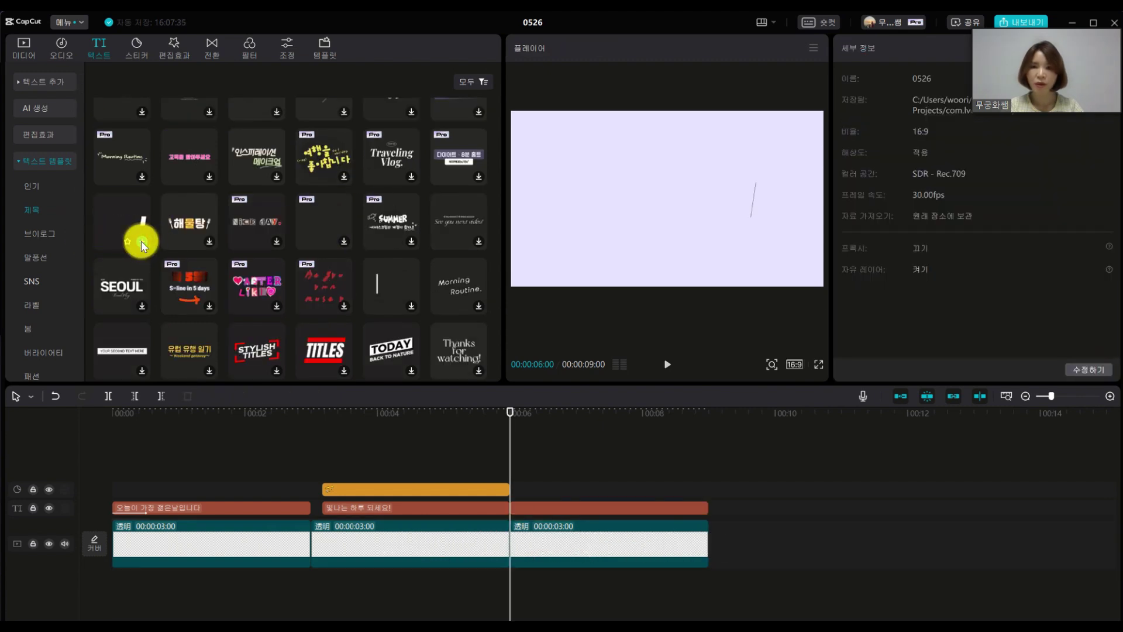
click(670, 369)
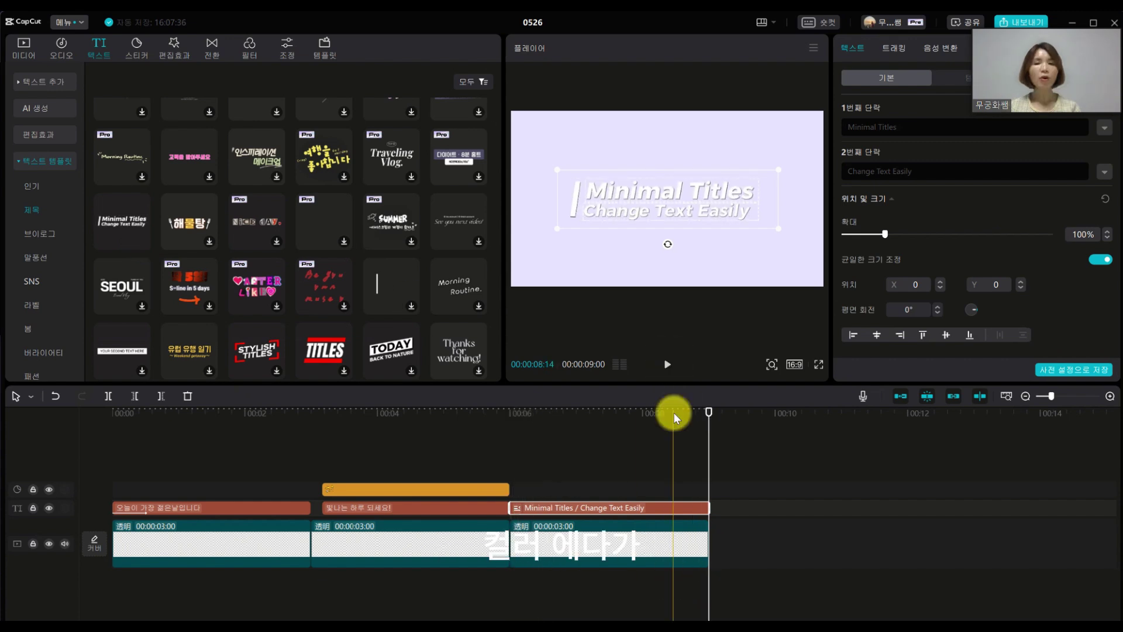